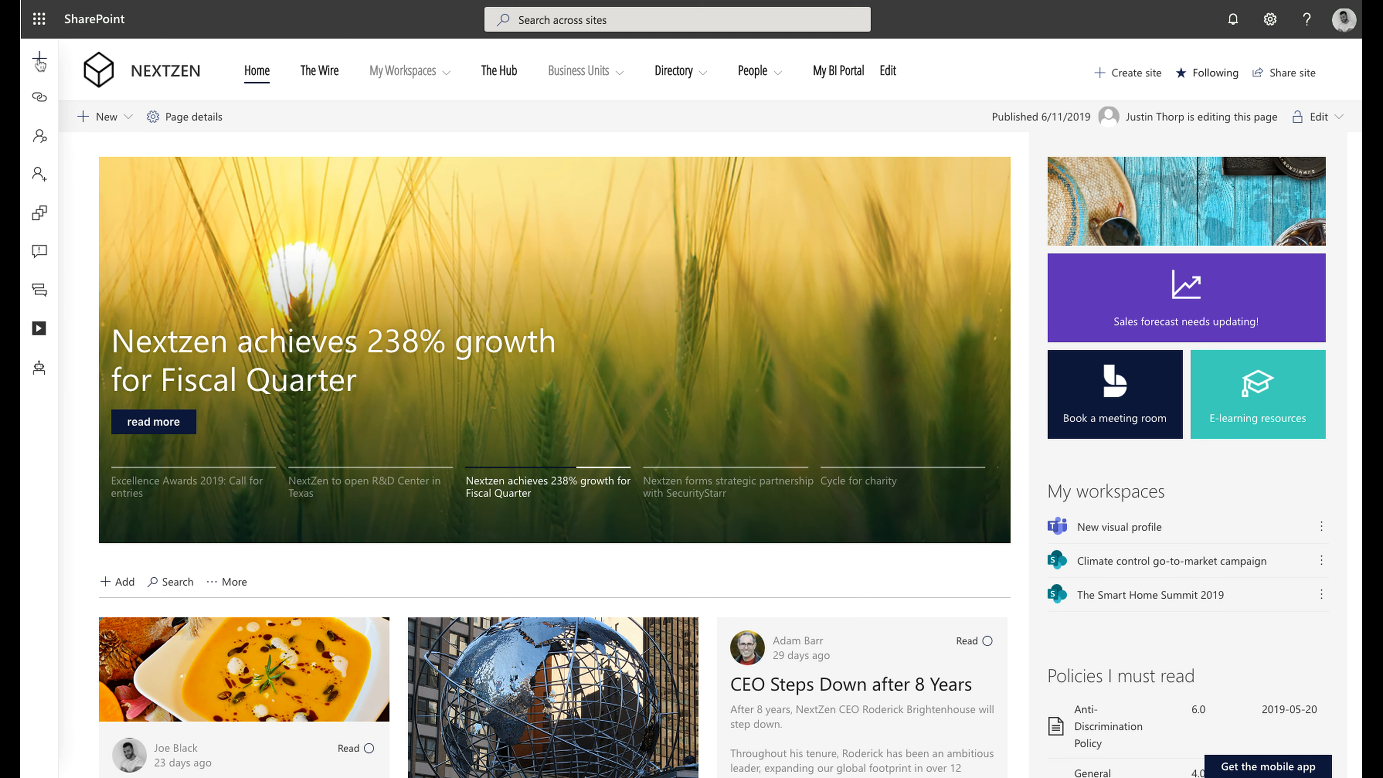
Look at the site's Create Content options and close them
click(39, 60)
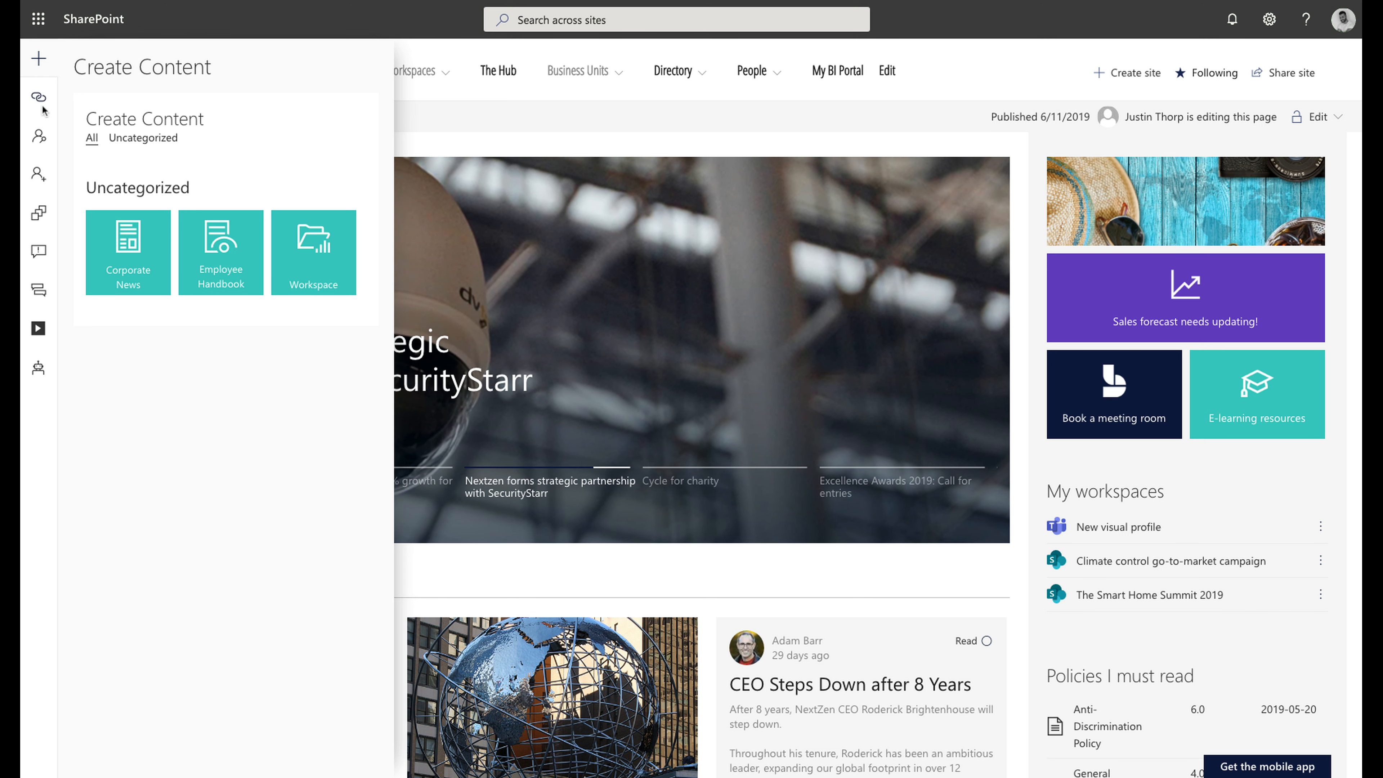
click(39, 58)
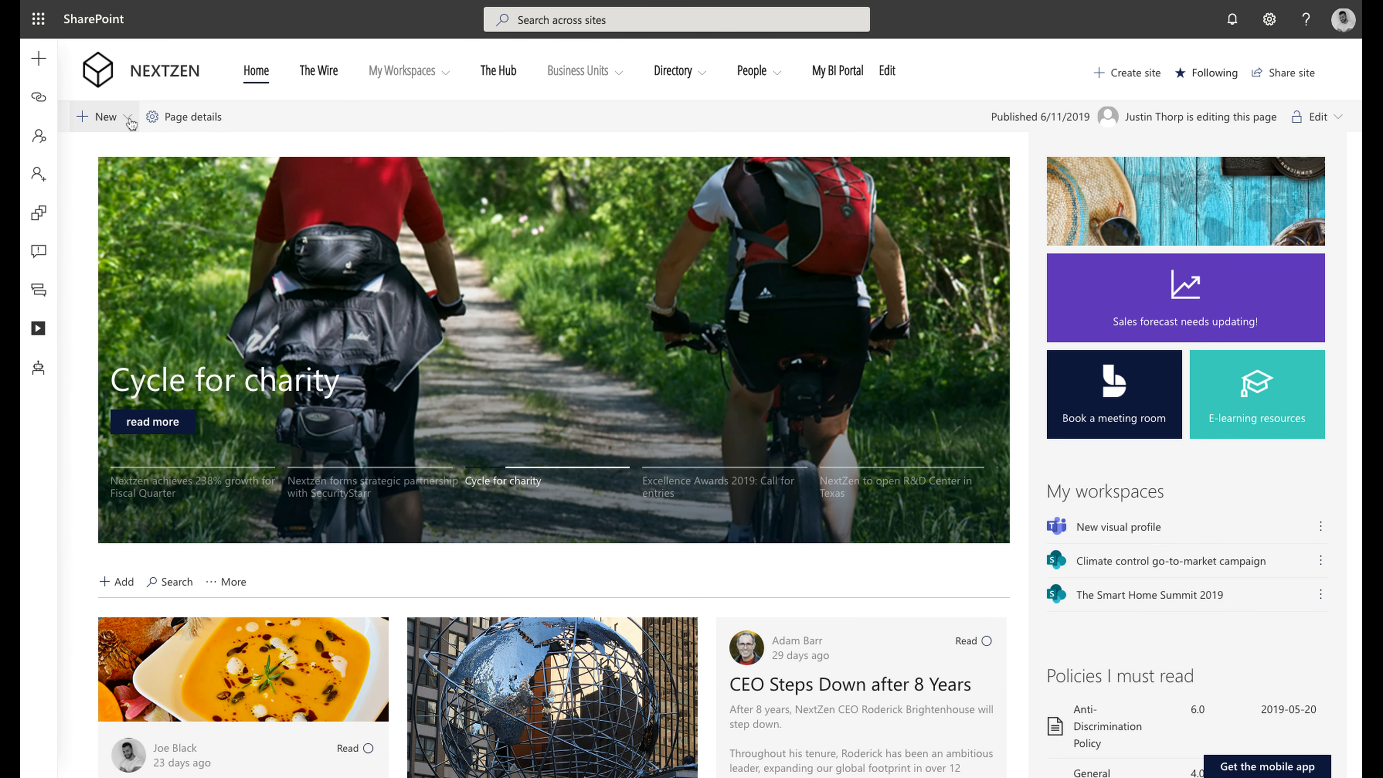
Create a news post on the site from the Basic text template
click(129, 123)
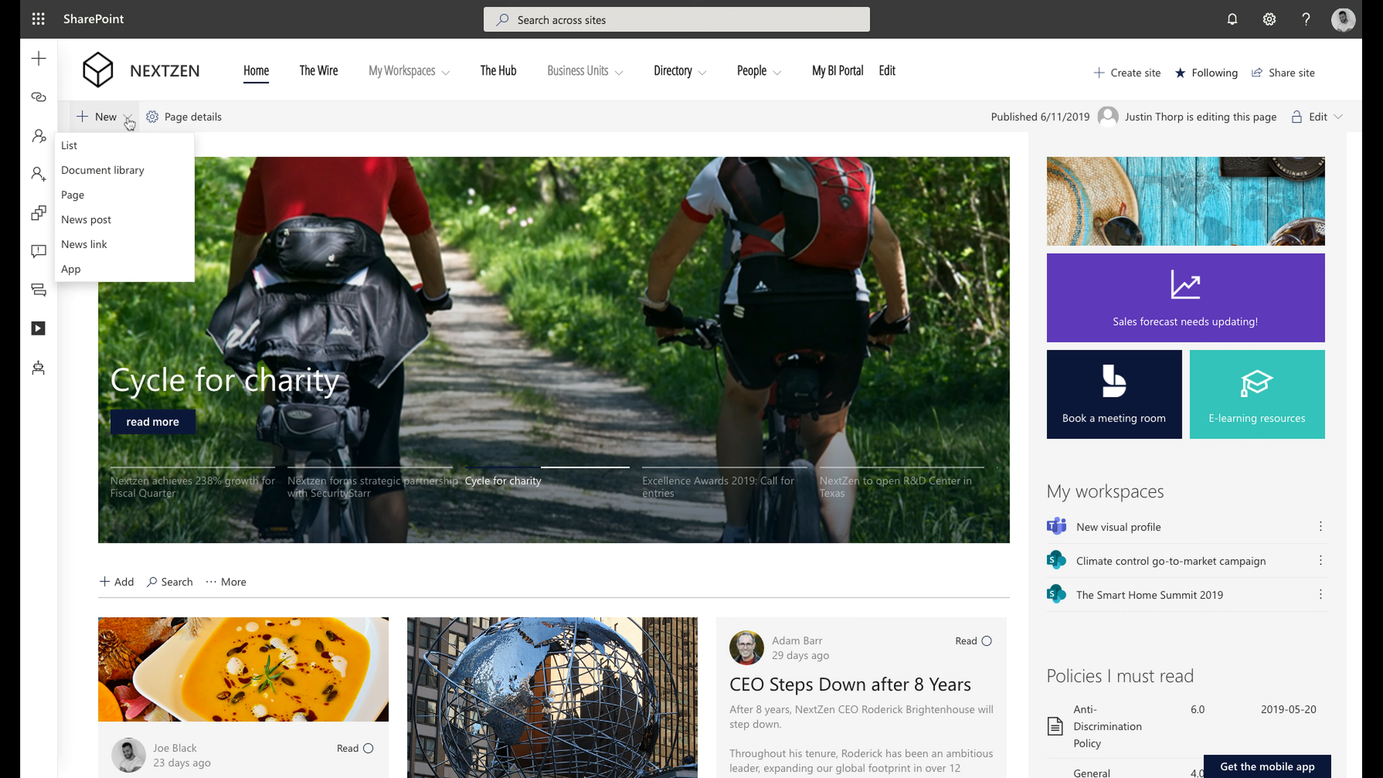
click(98, 221)
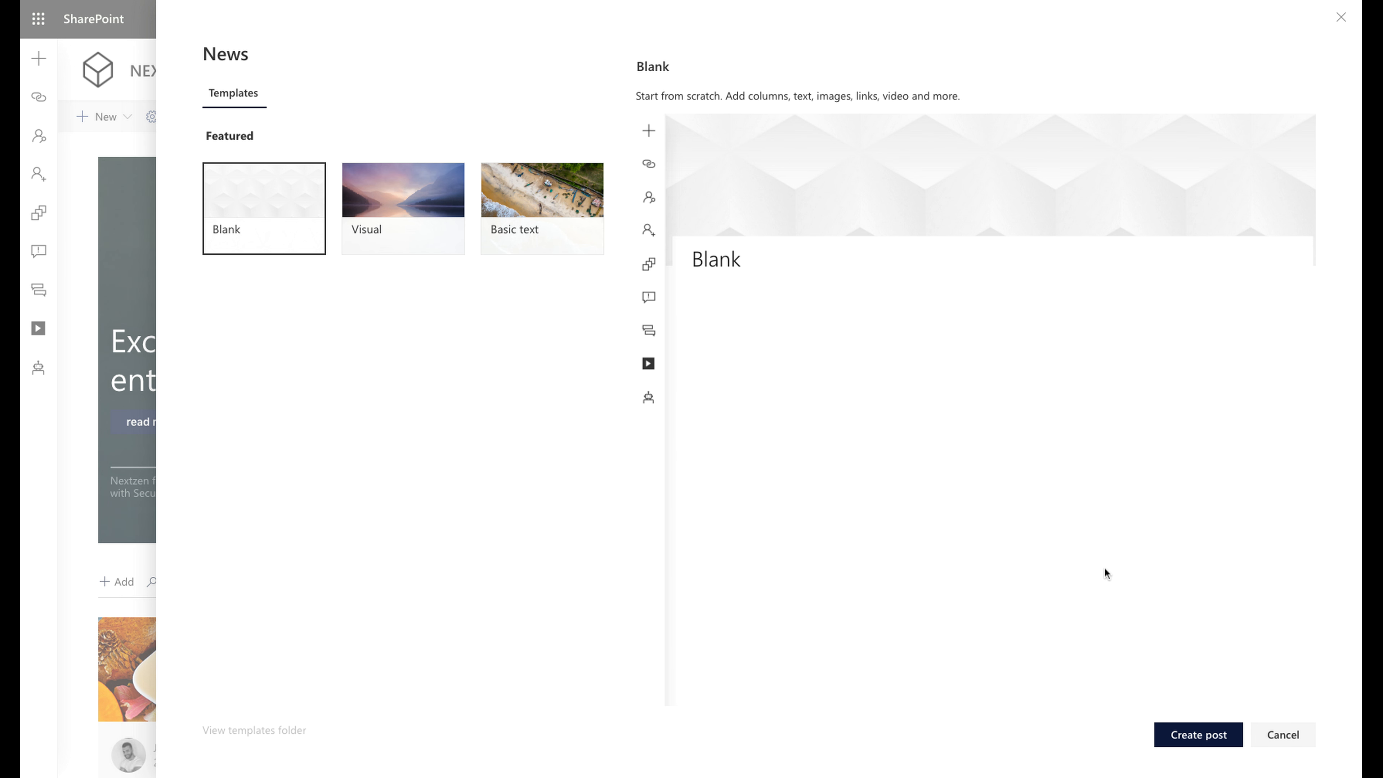
click(409, 206)
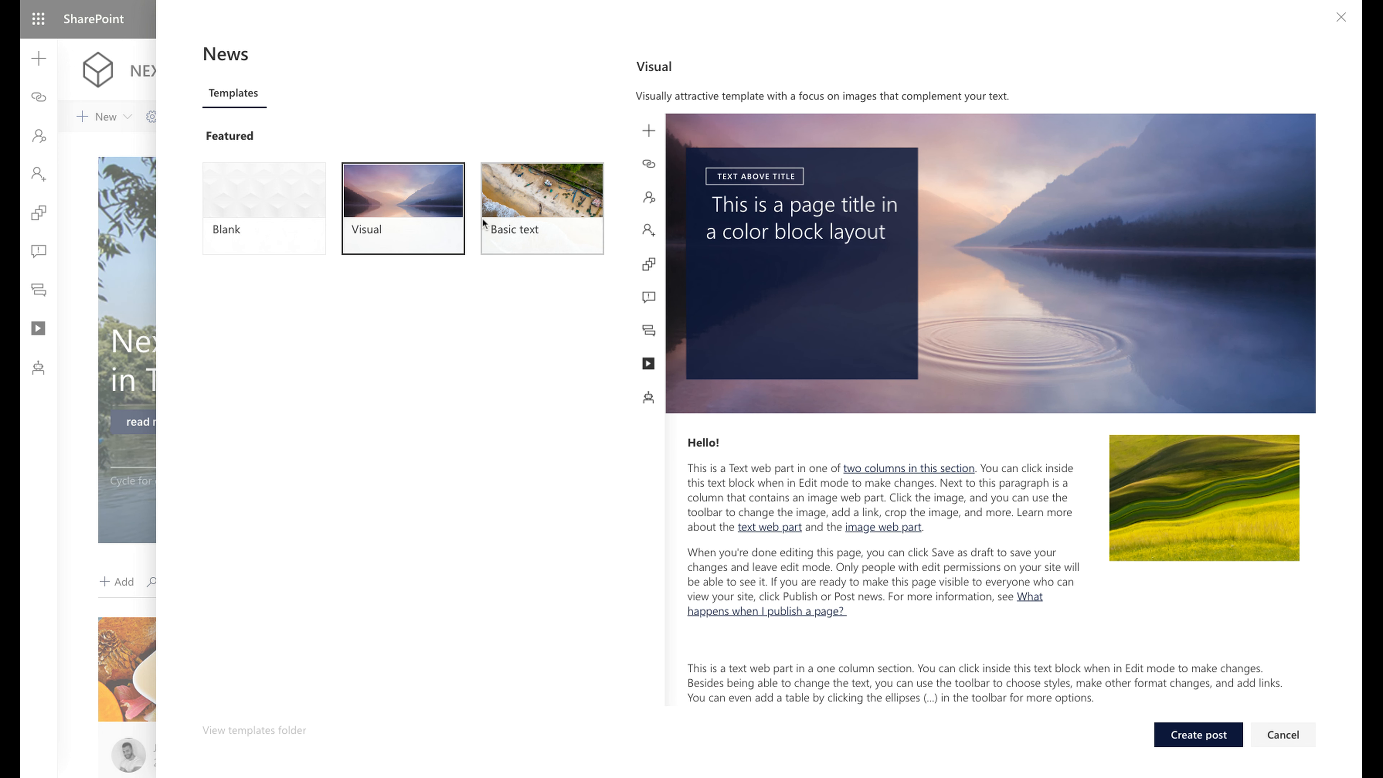
click(554, 188)
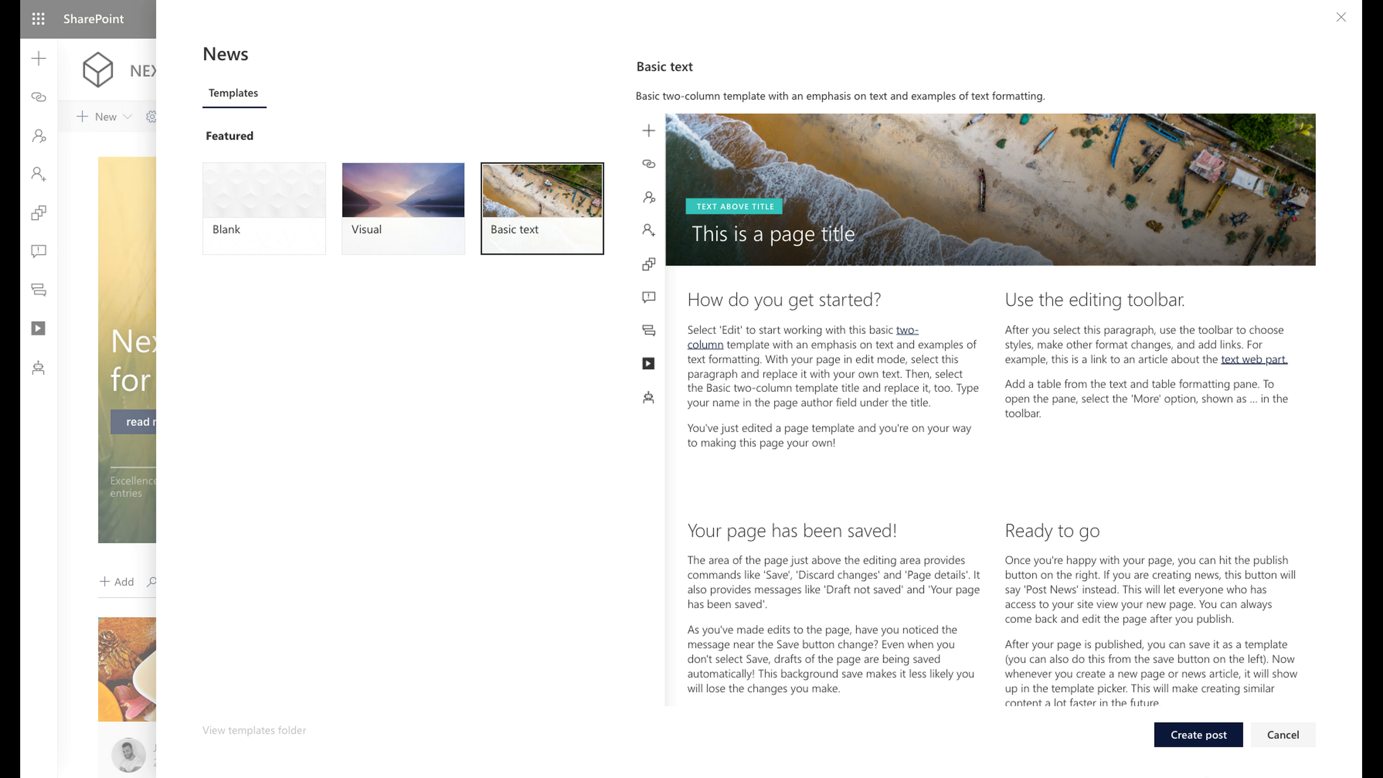
click(1199, 735)
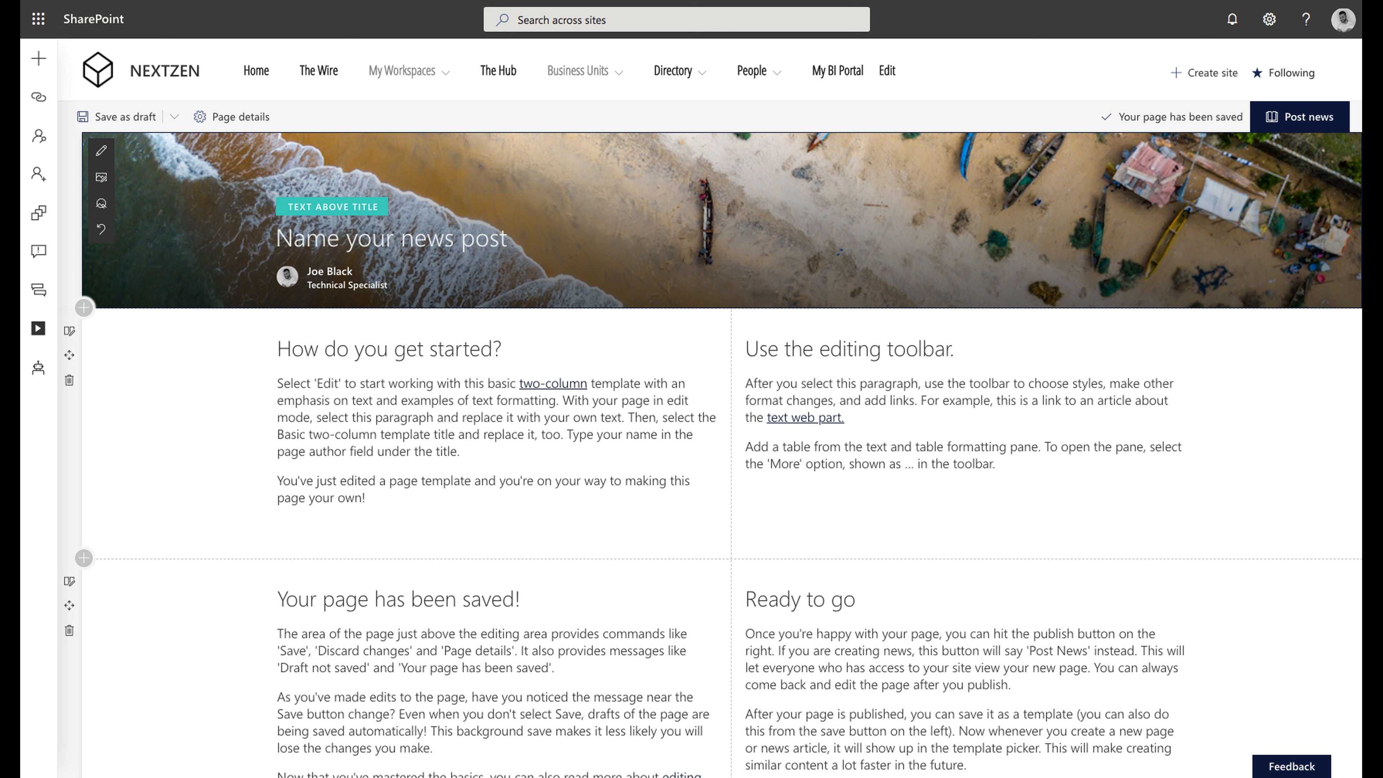
Title the news post "New demo video is now available"
text(New d)
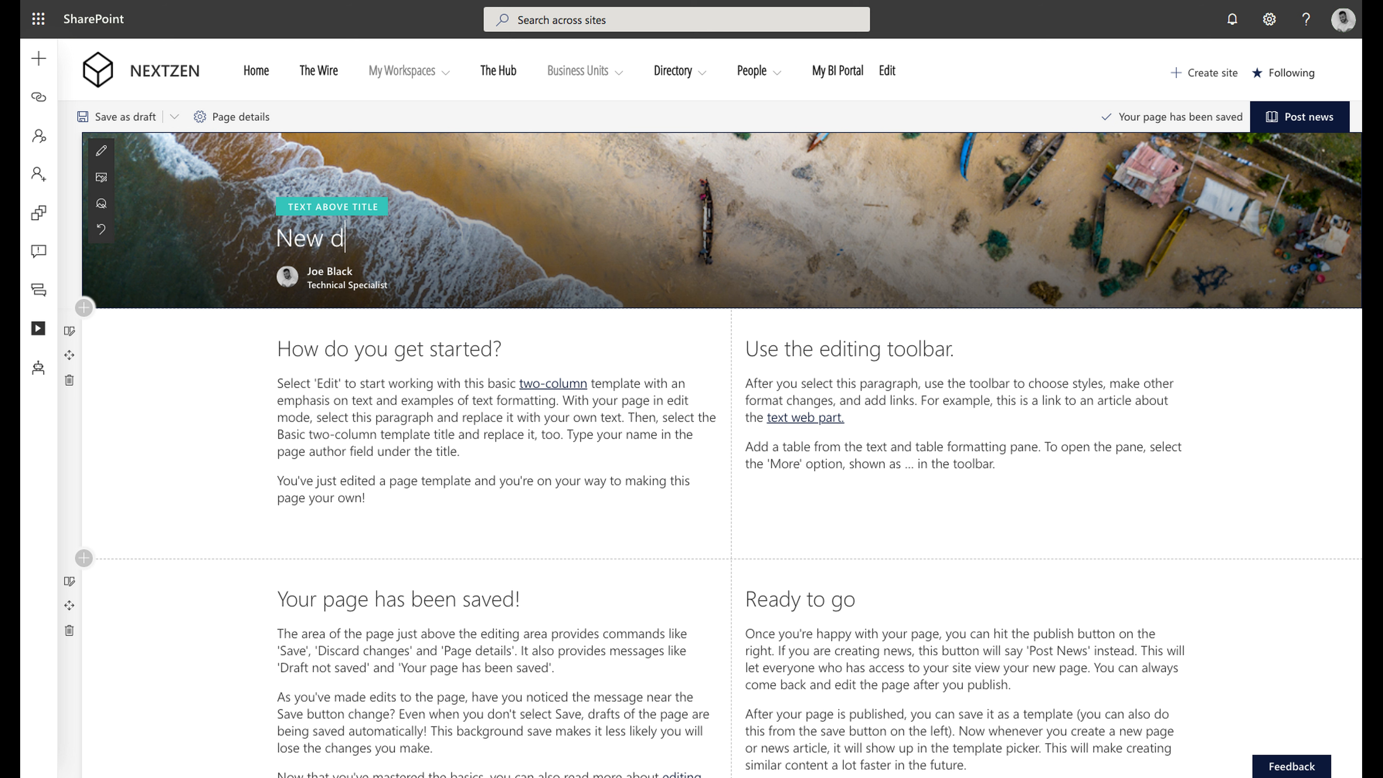
text(emo video is )
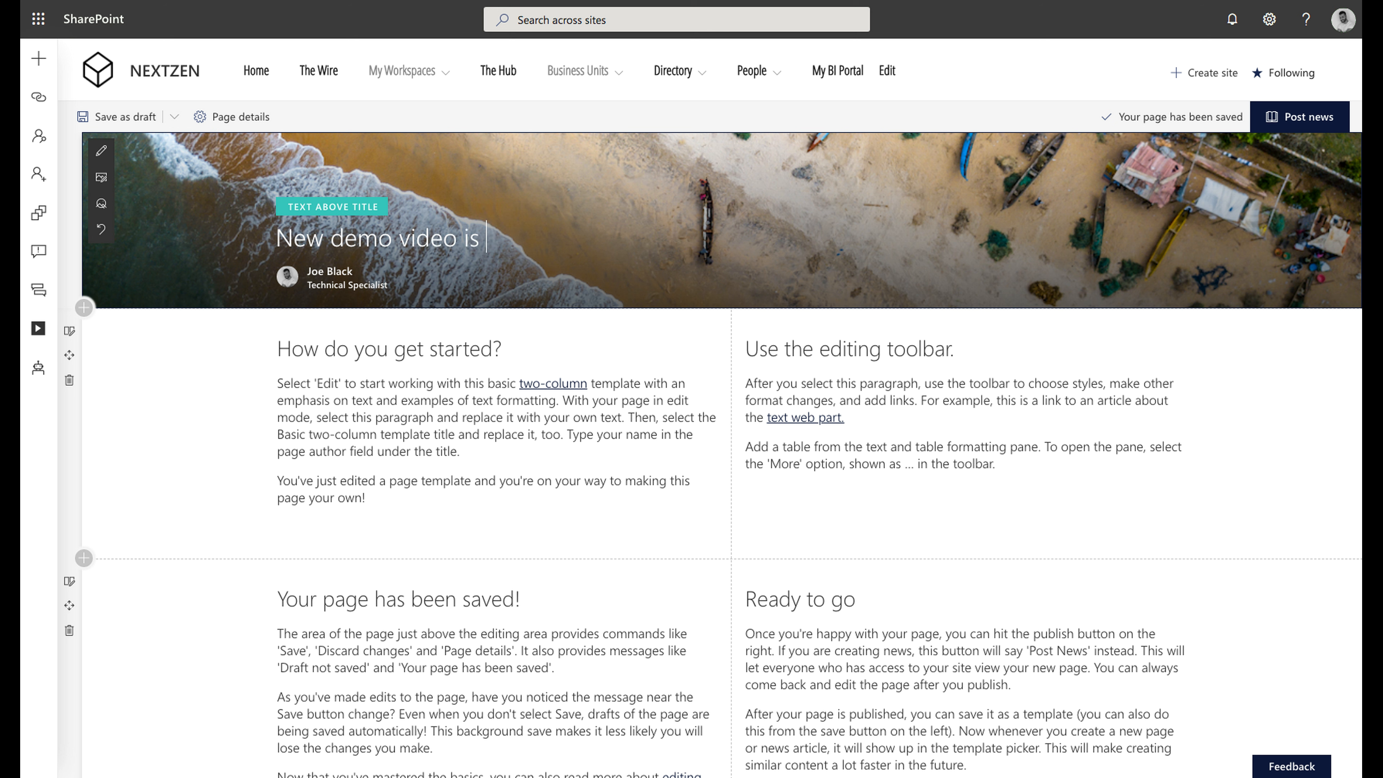
text(now availabl)
key(BackSpace)
key(BackSpace)
text(ilable)
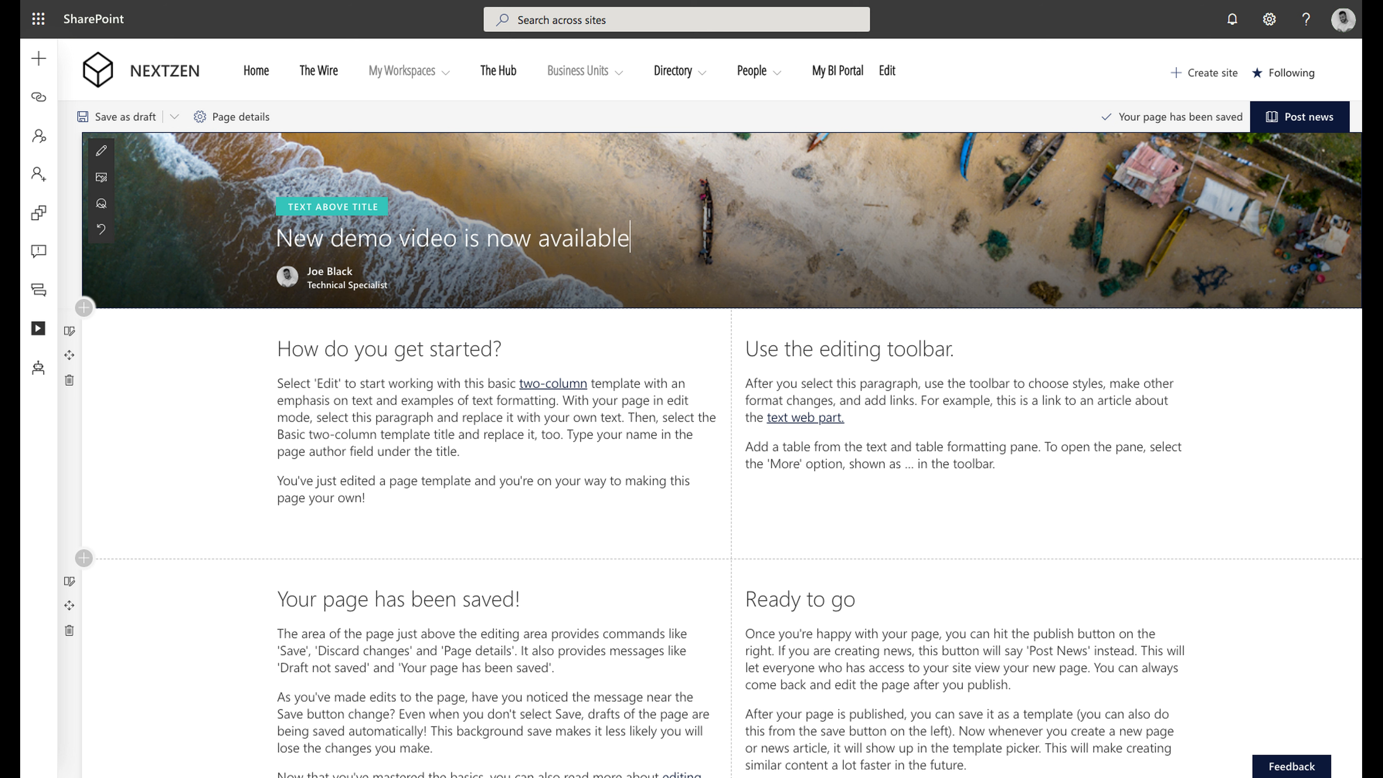
click(347, 287)
mouse_move(354, 284)
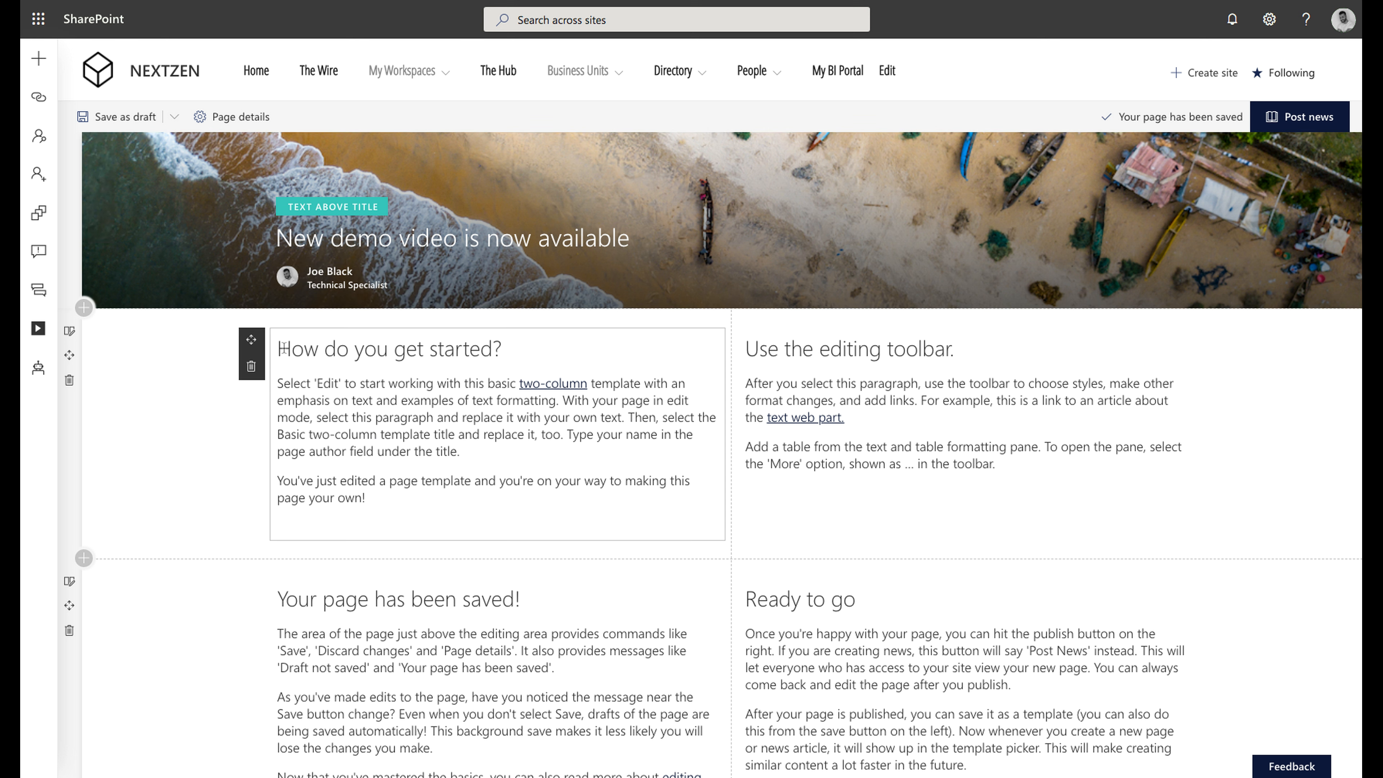
drag(406, 349, 279, 349)
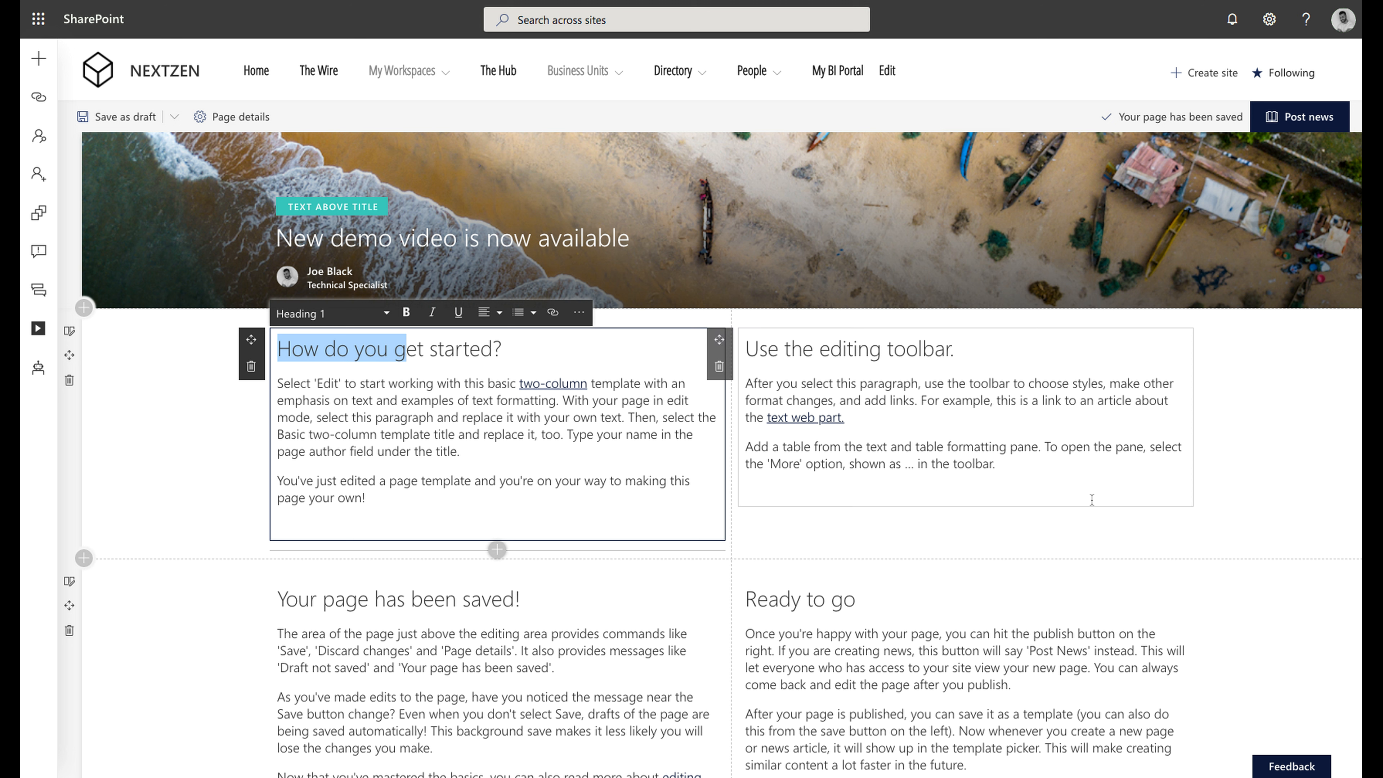
click(965, 532)
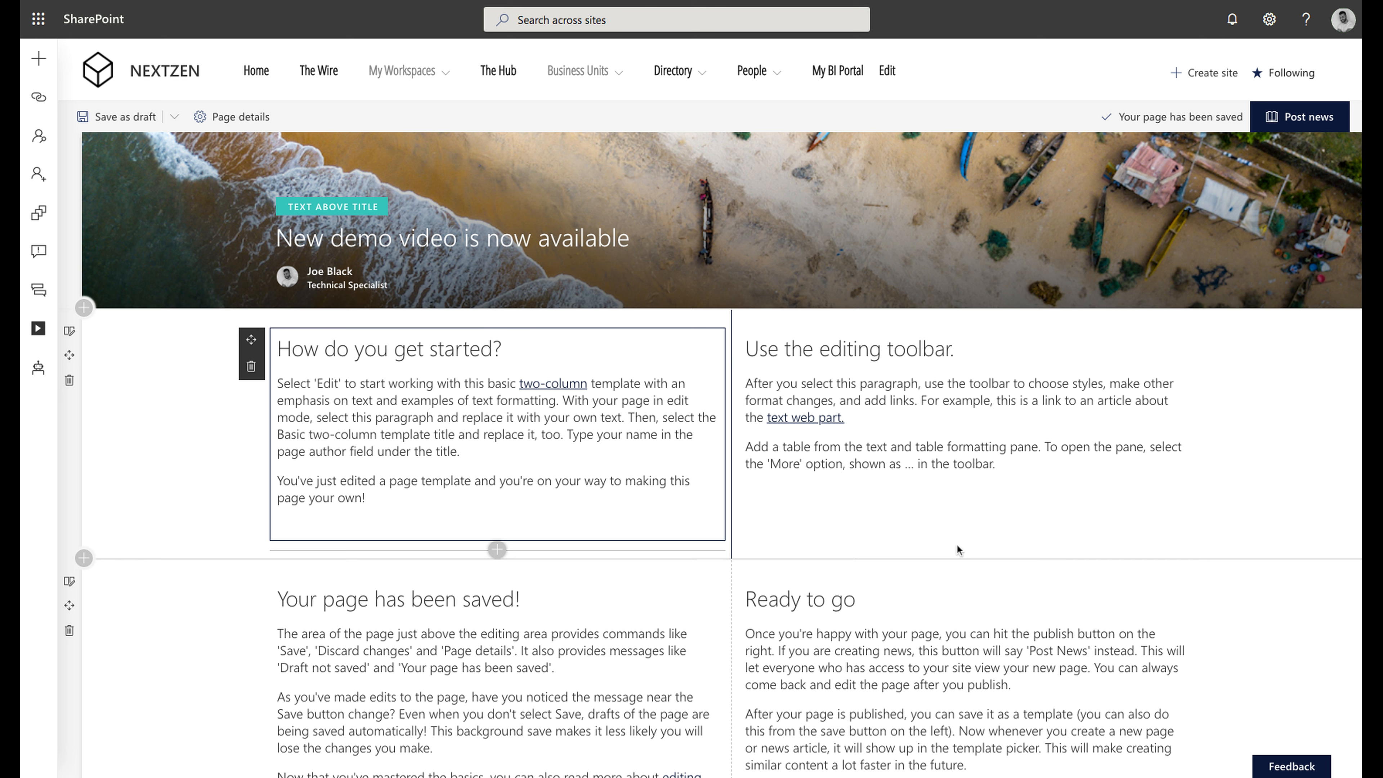
click(979, 454)
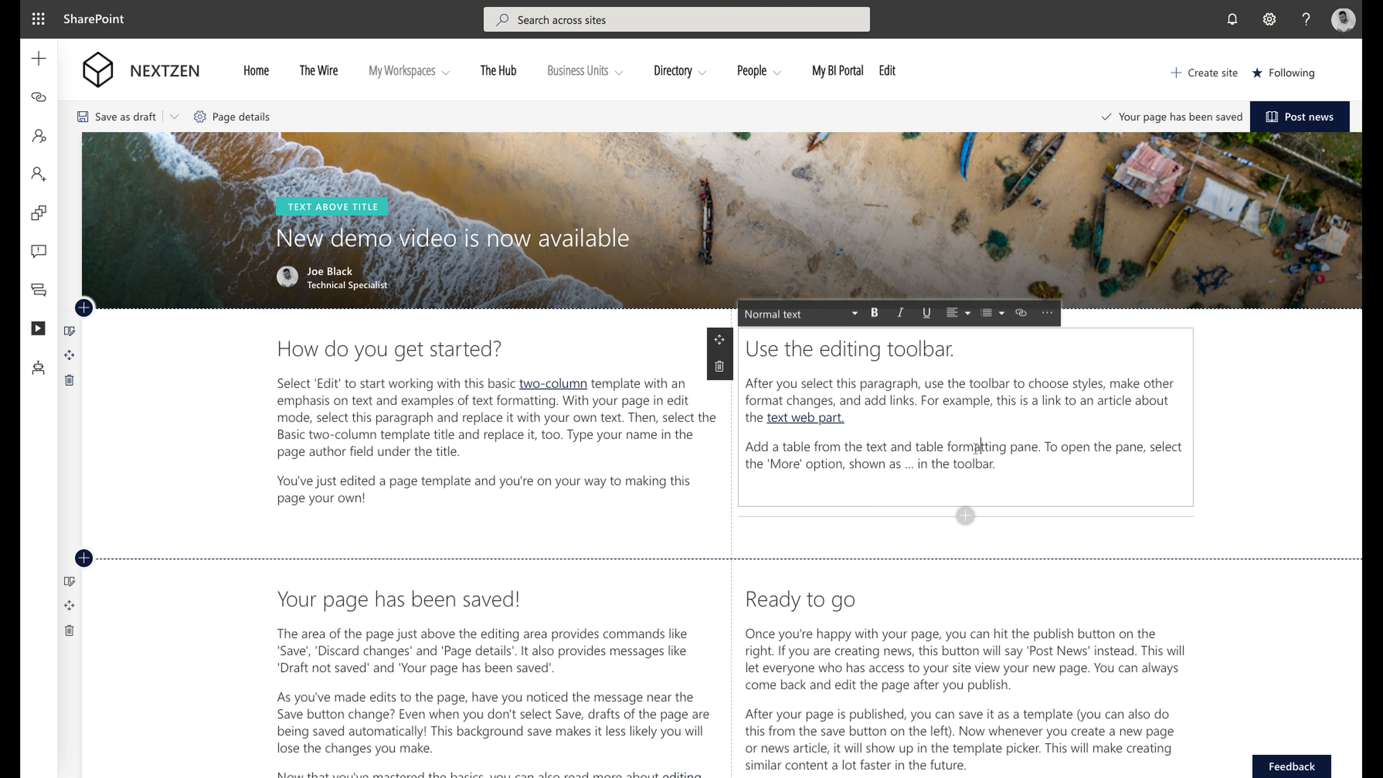
Add a two-column section directly below the title banner and insert a Stream web part in its left column
click(83, 308)
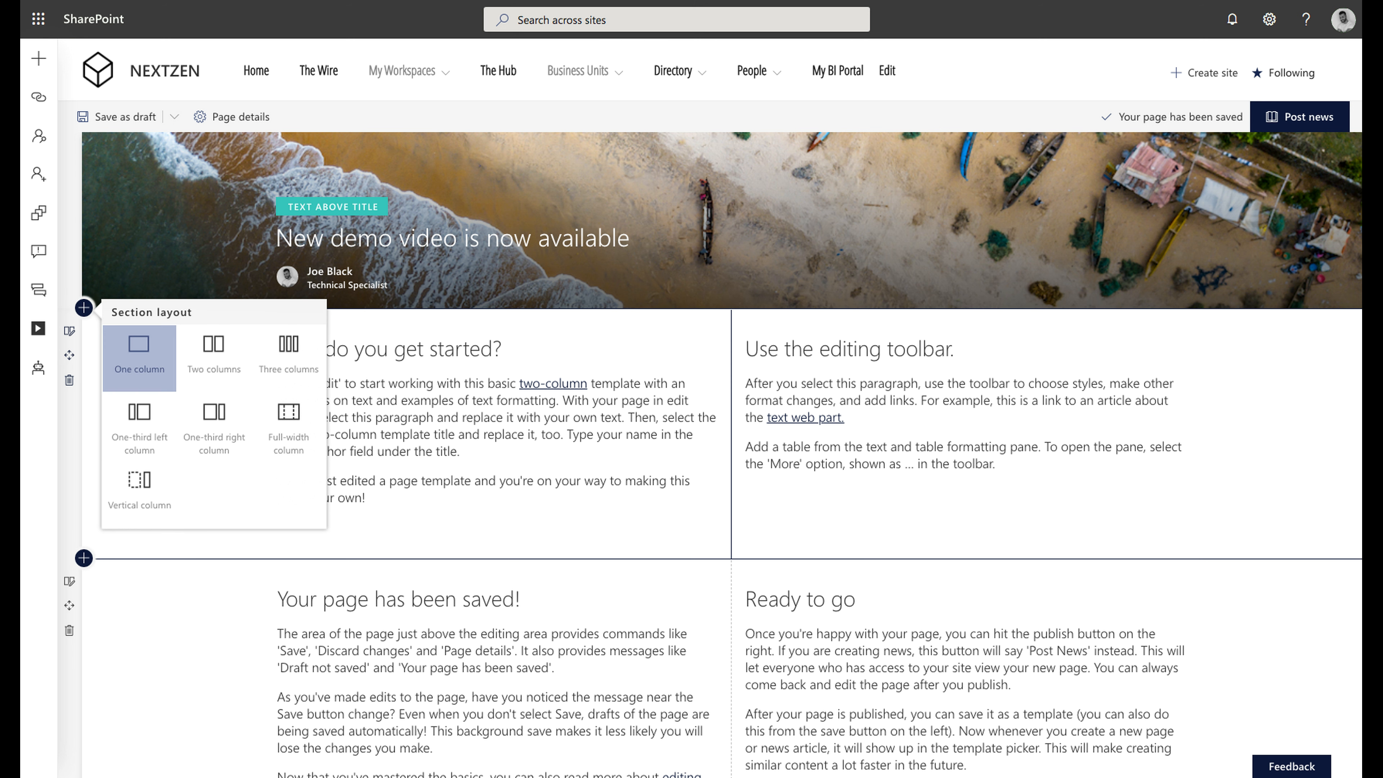
click(220, 353)
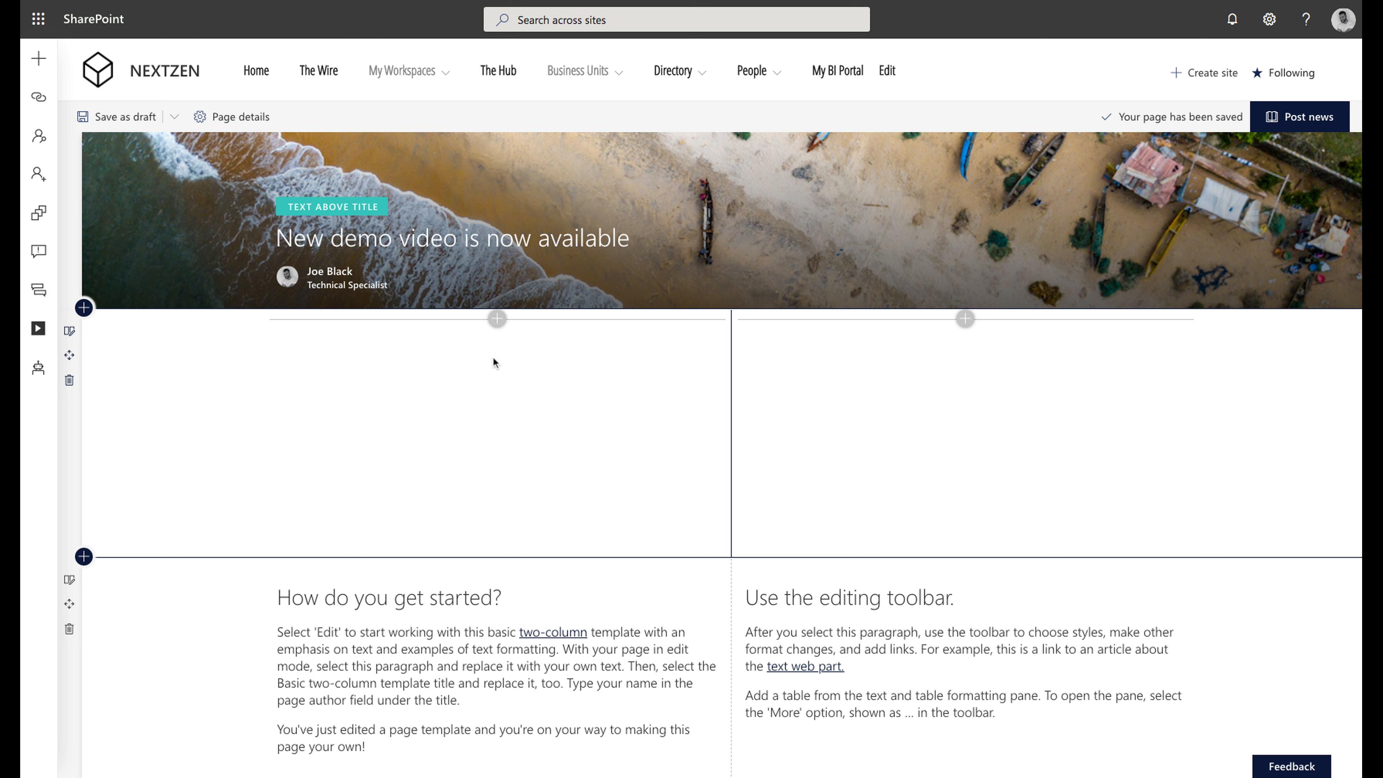
click(497, 318)
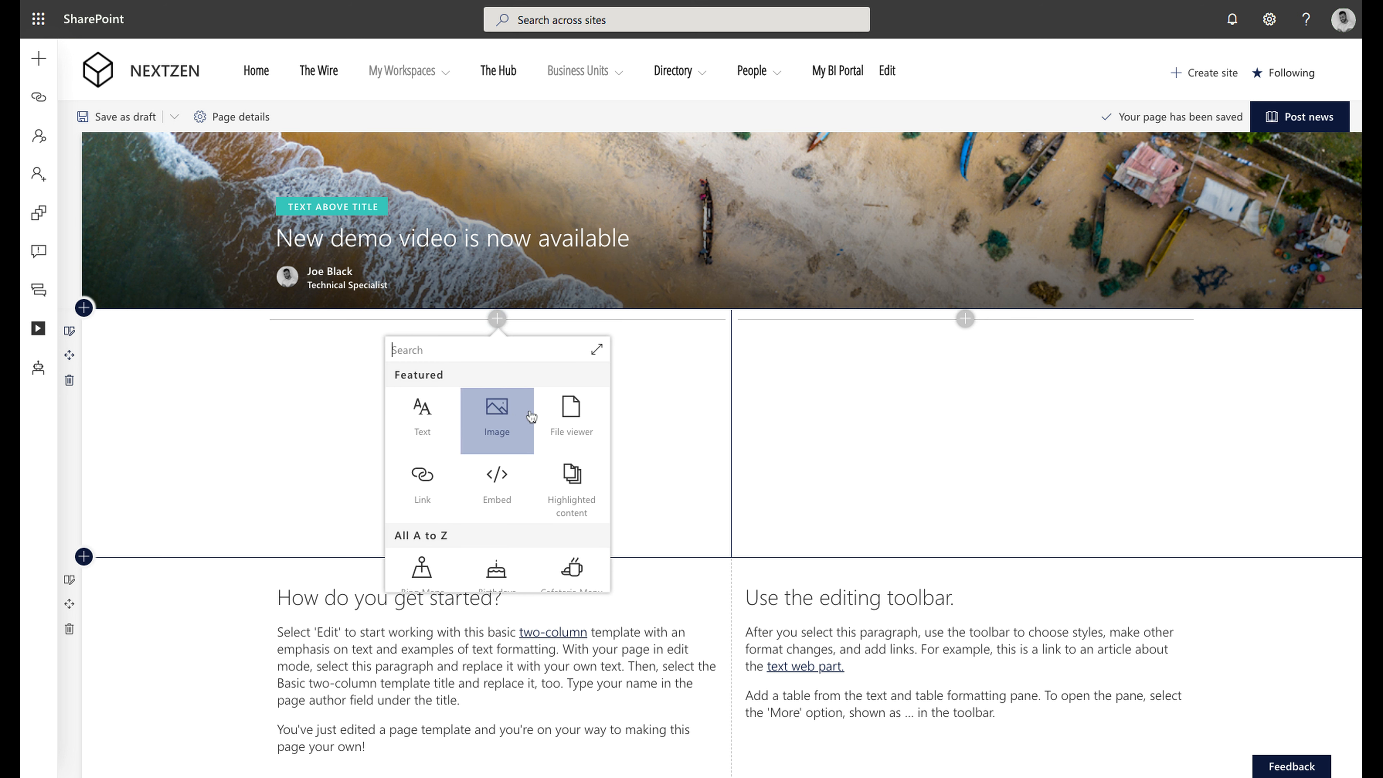
scroll(530, 417, down, 3)
scroll(496, 406, down, 2)
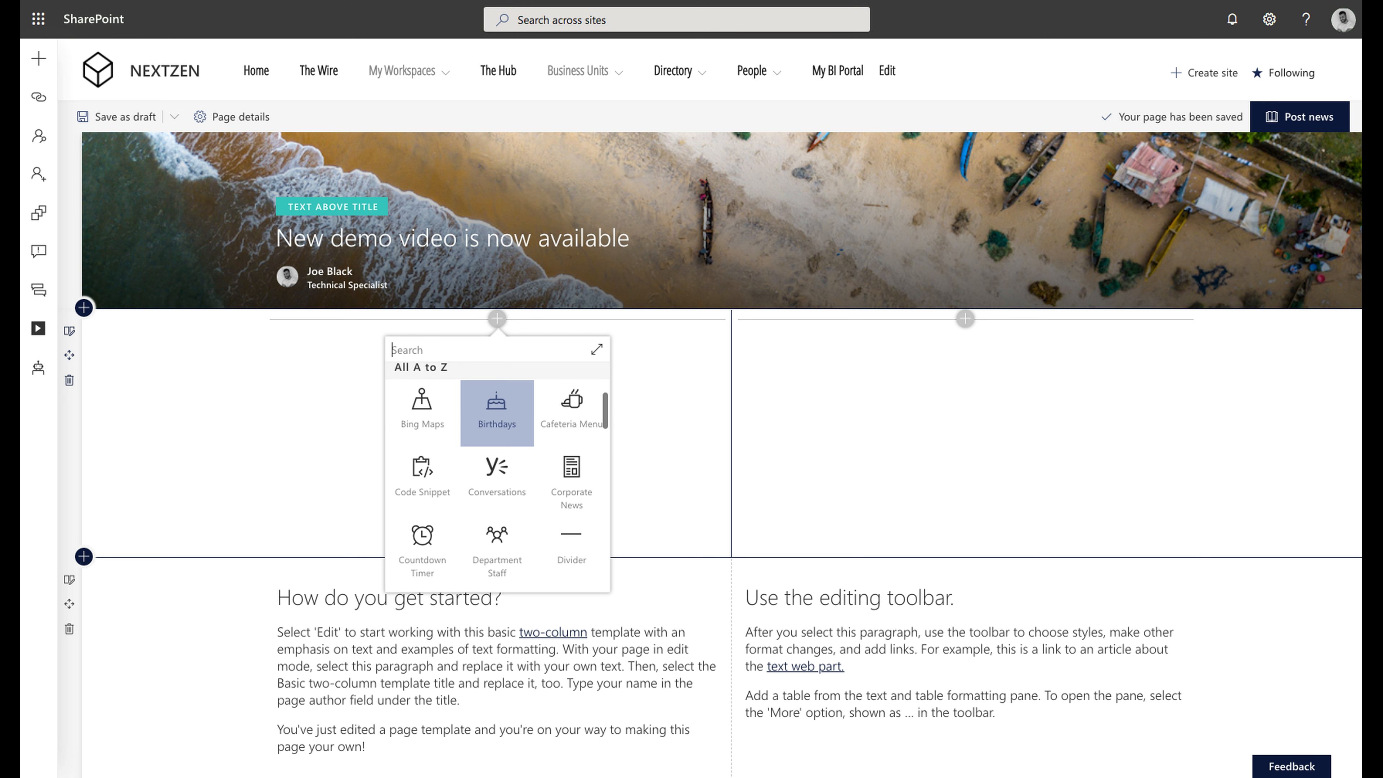
scroll(496, 414, down, 1)
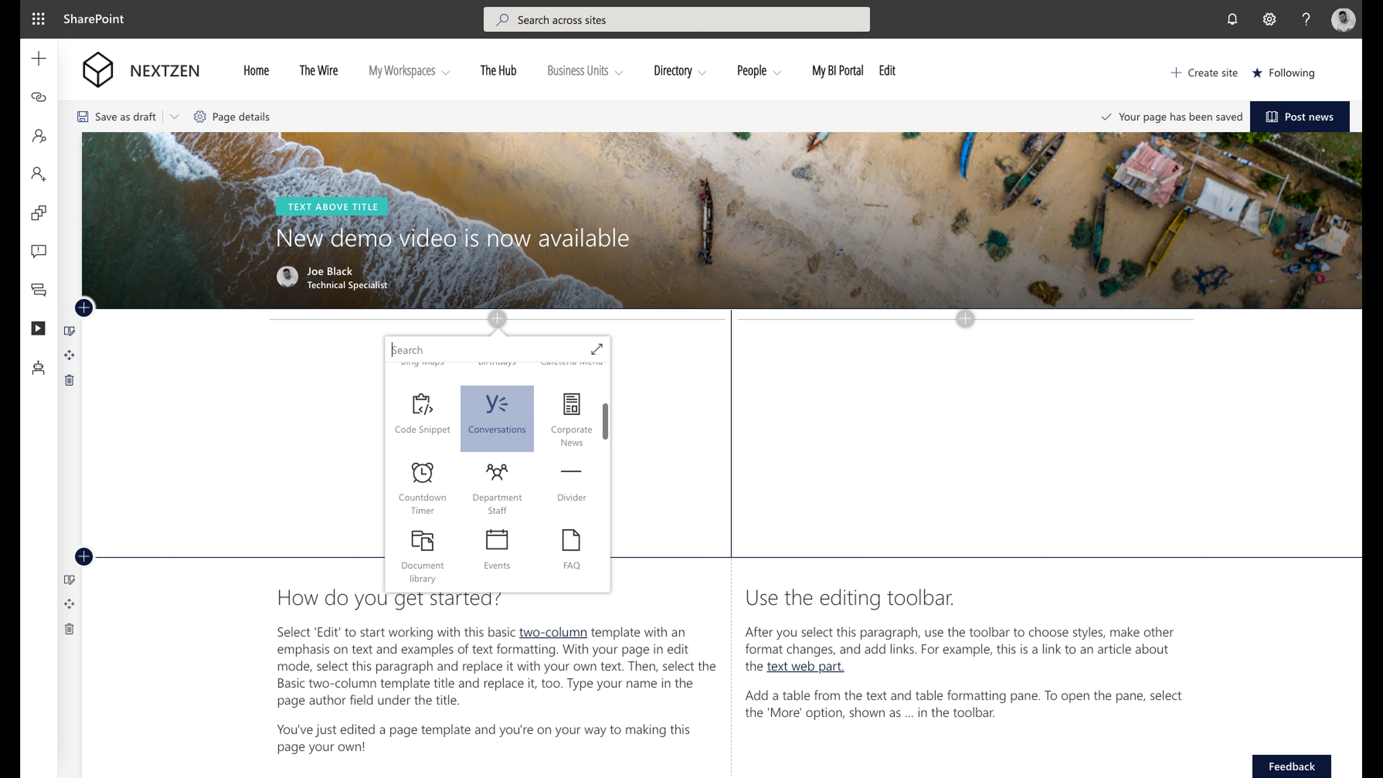
scroll(496, 417, down, 1)
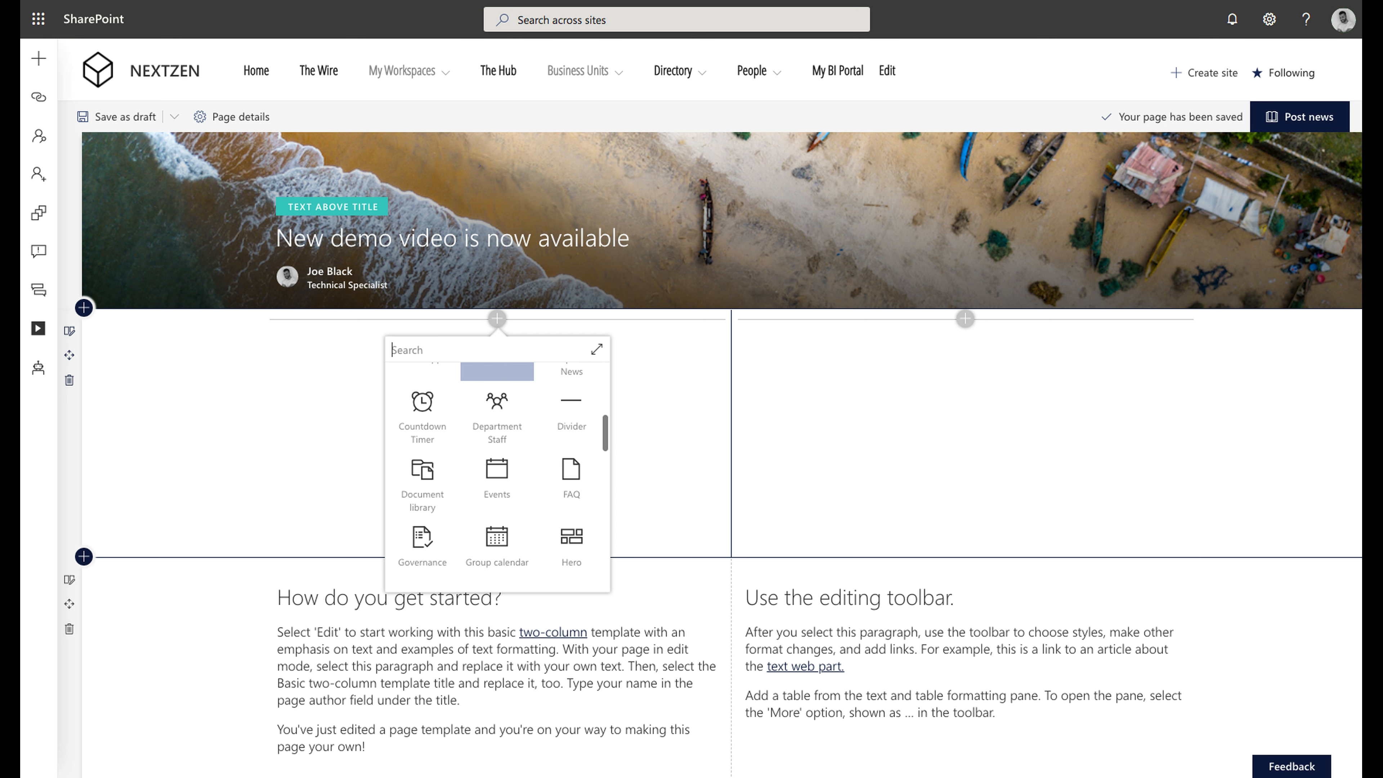
scroll(497, 408, down, 1)
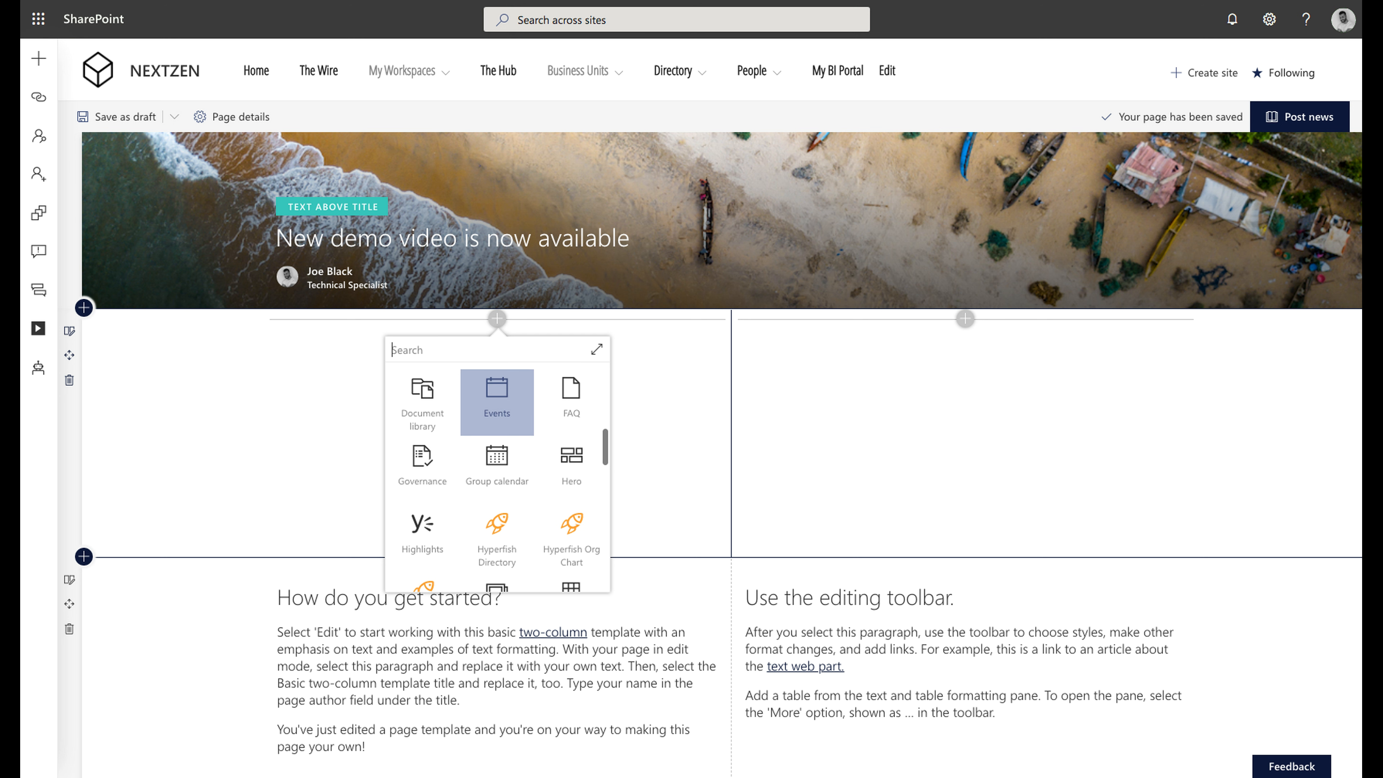
scroll(504, 432, down, 1)
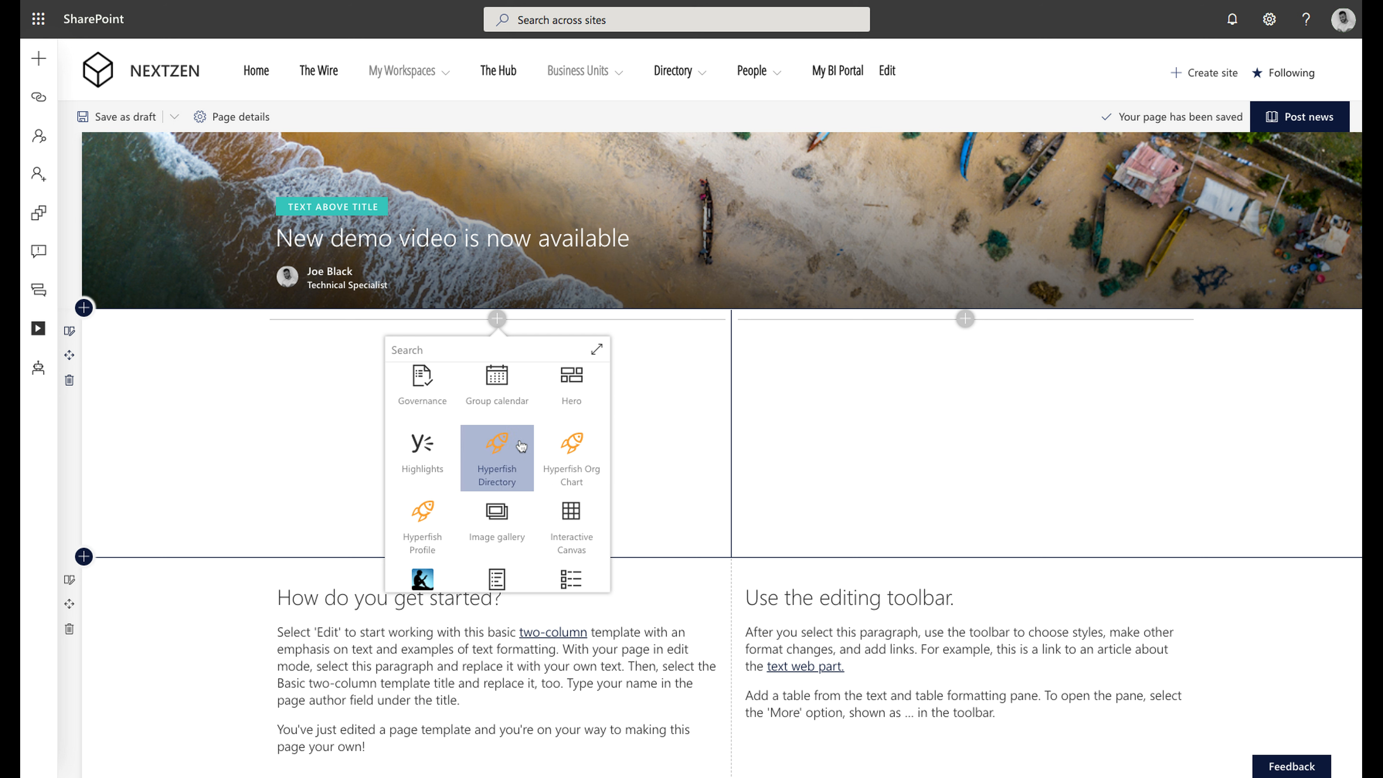
scroll(570, 453, down, 3)
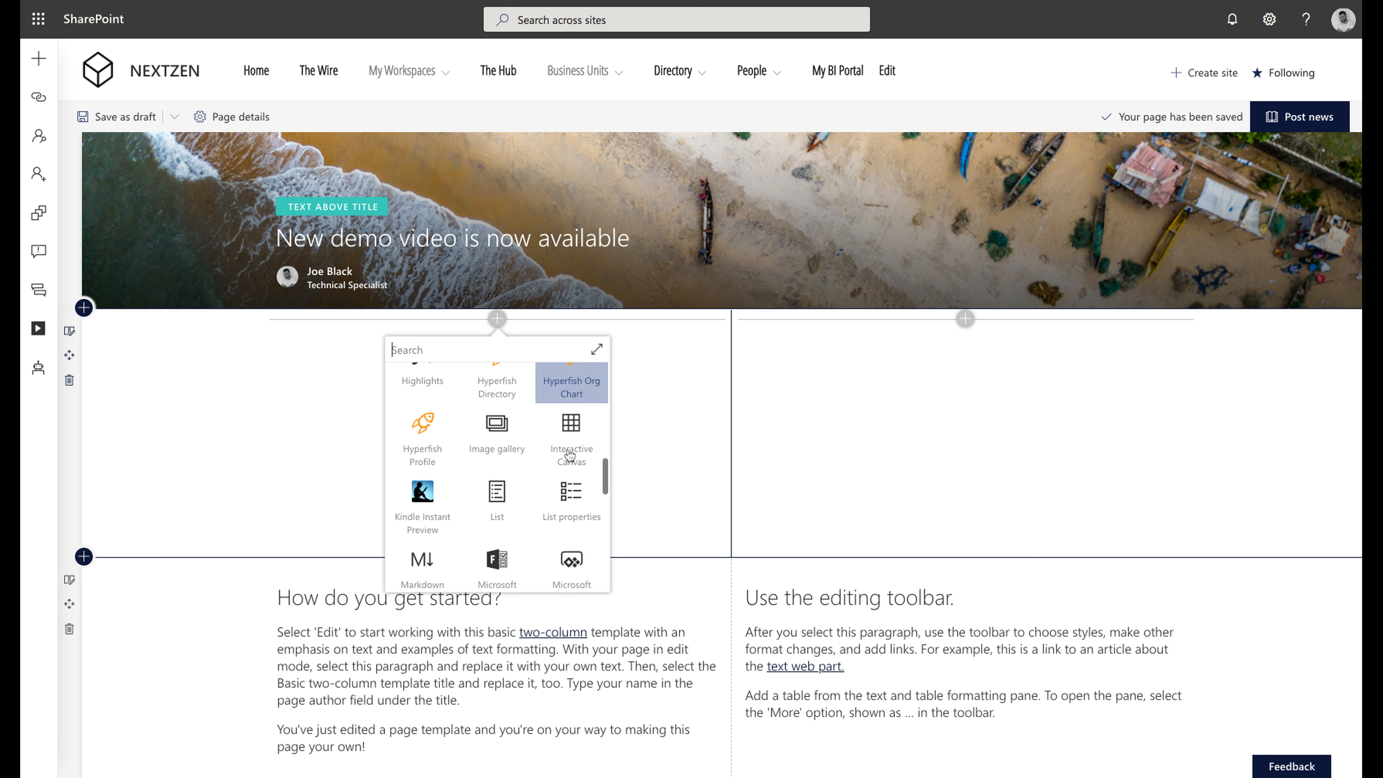
scroll(568, 453, down, 1)
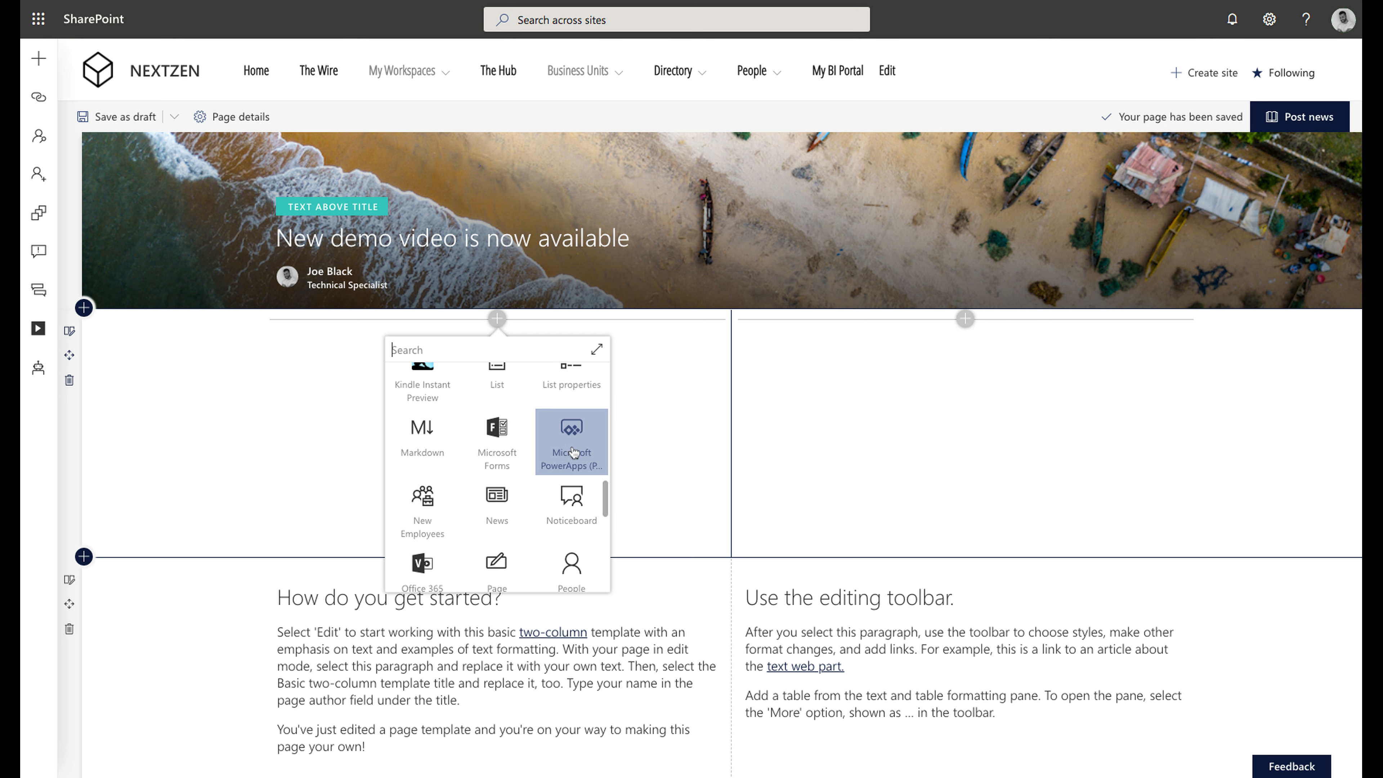
scroll(573, 452, down, 1)
scroll(573, 452, down, 3)
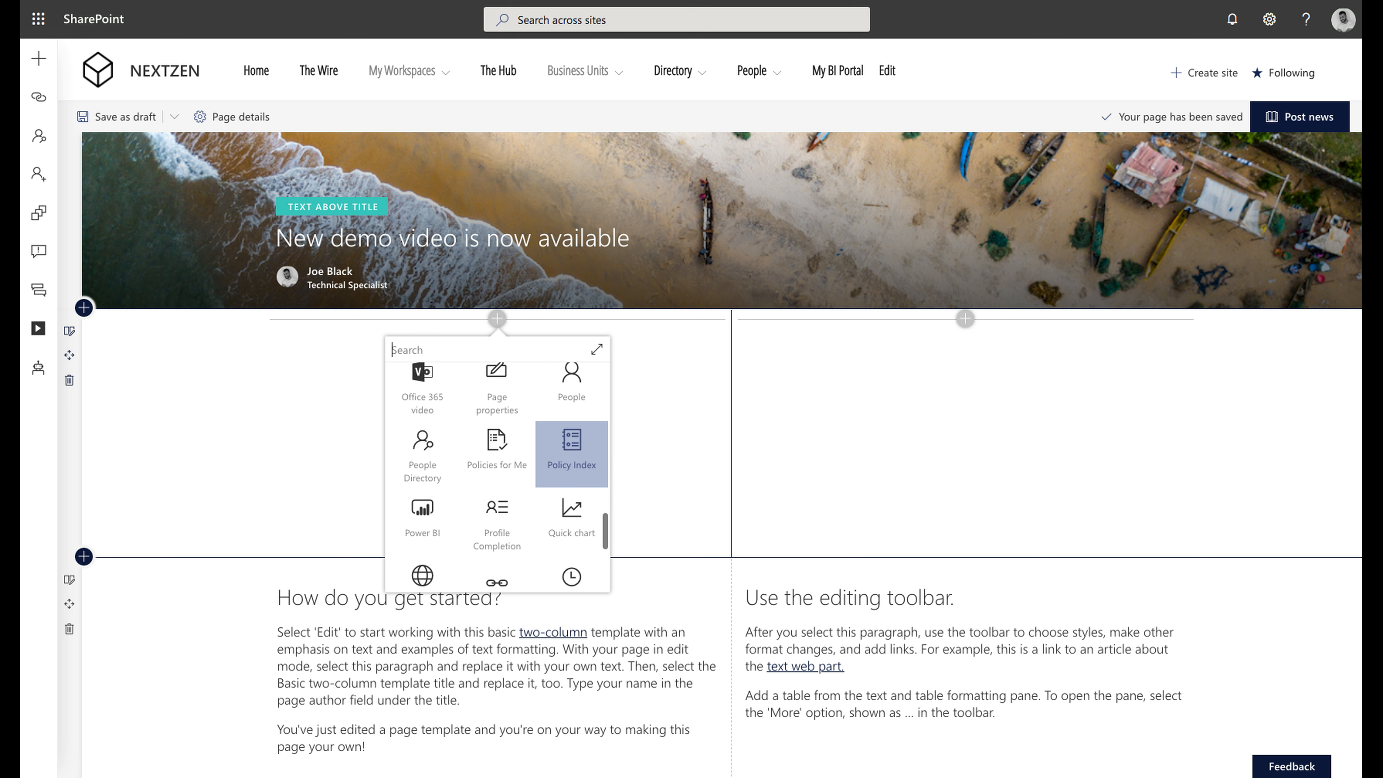
scroll(574, 452, down, 2)
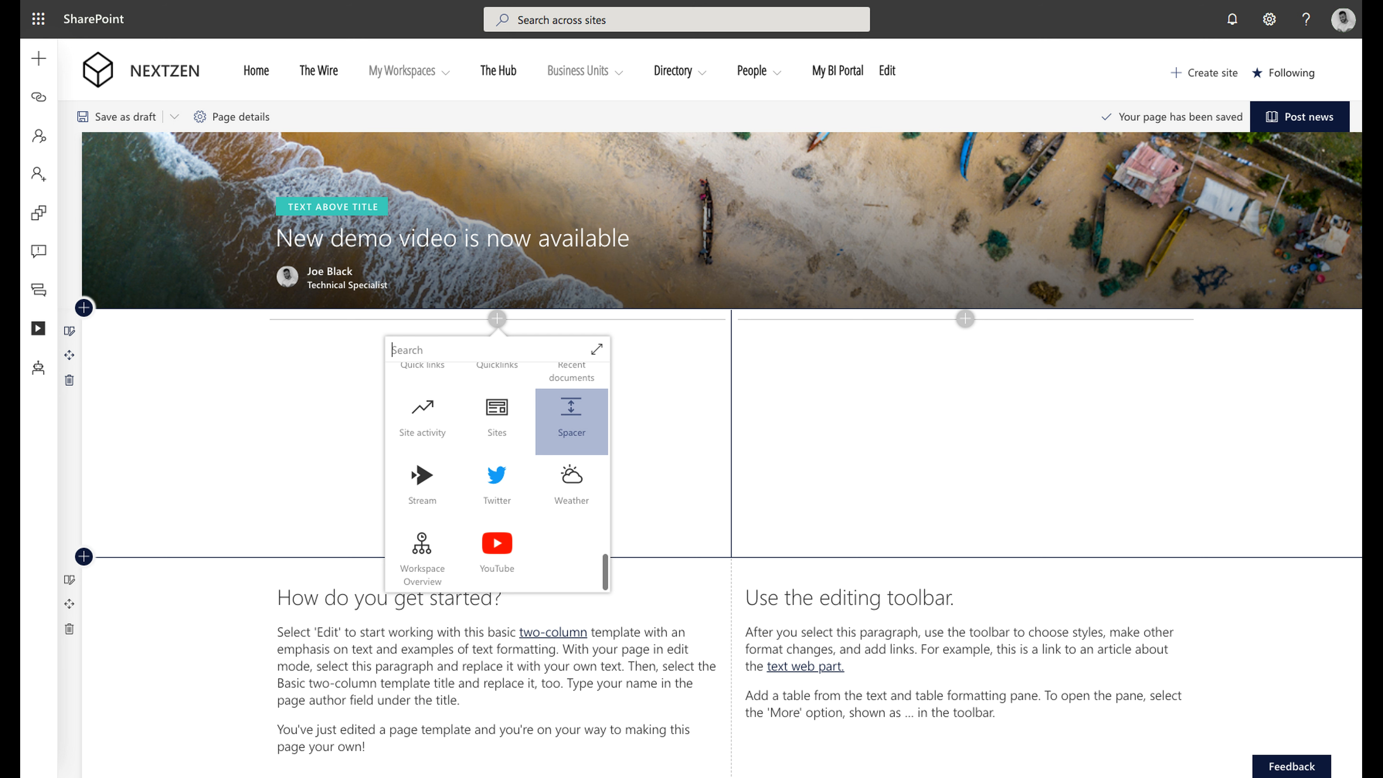
click(421, 482)
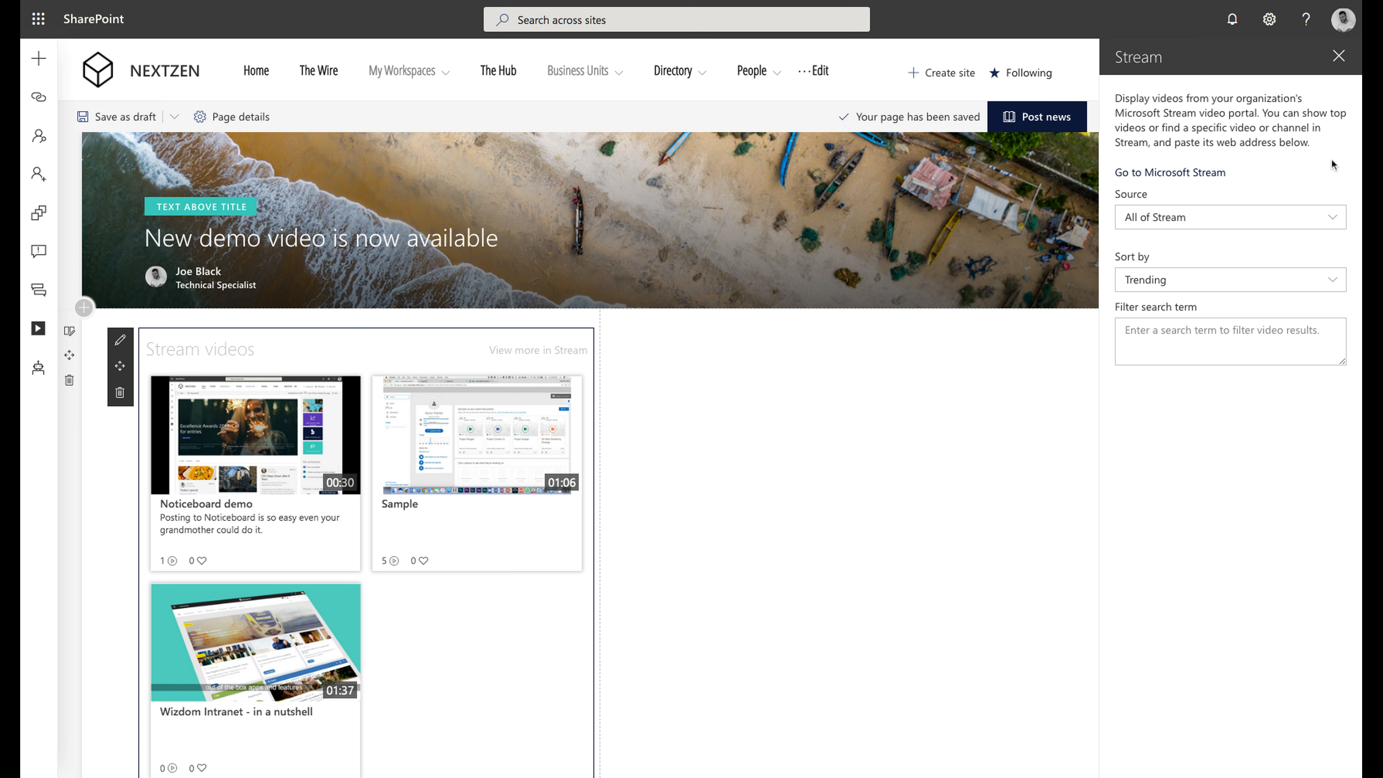
click(1333, 222)
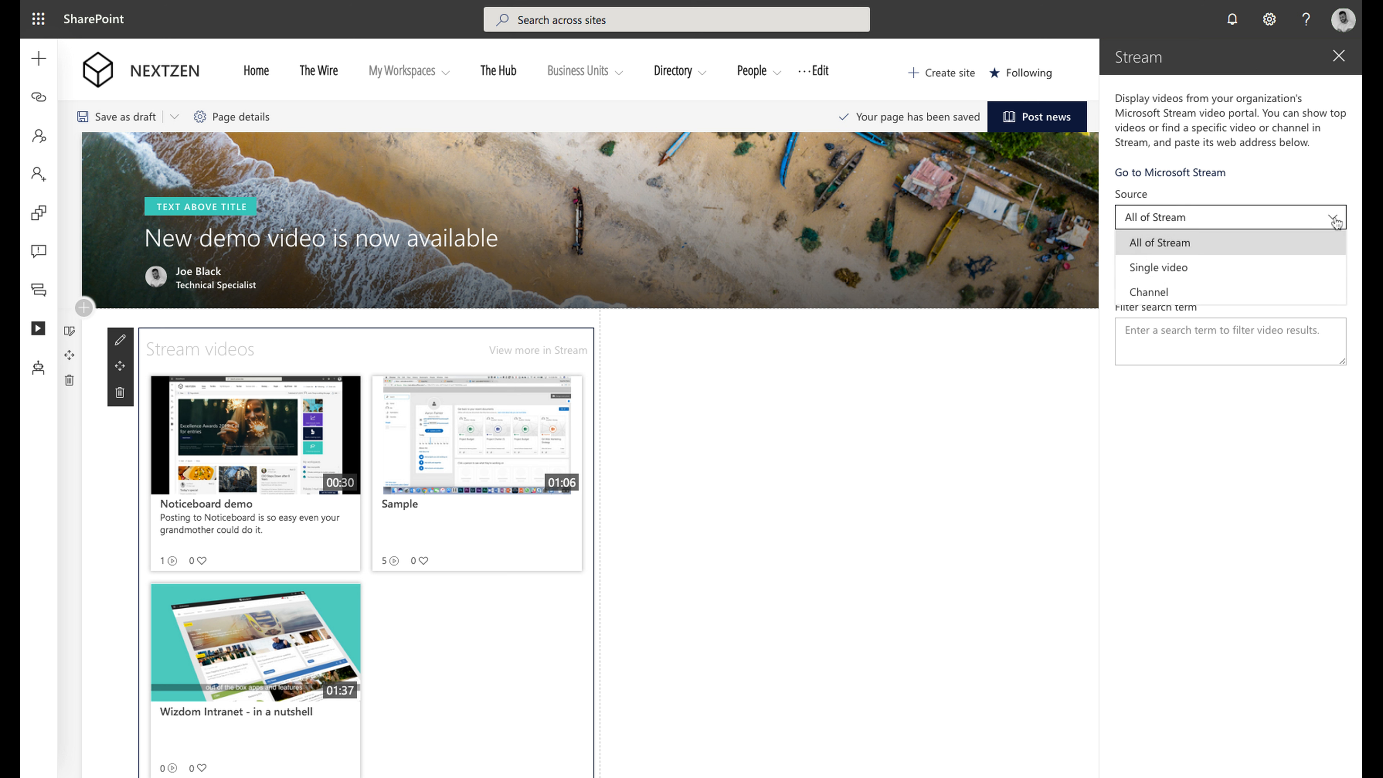
click(1175, 269)
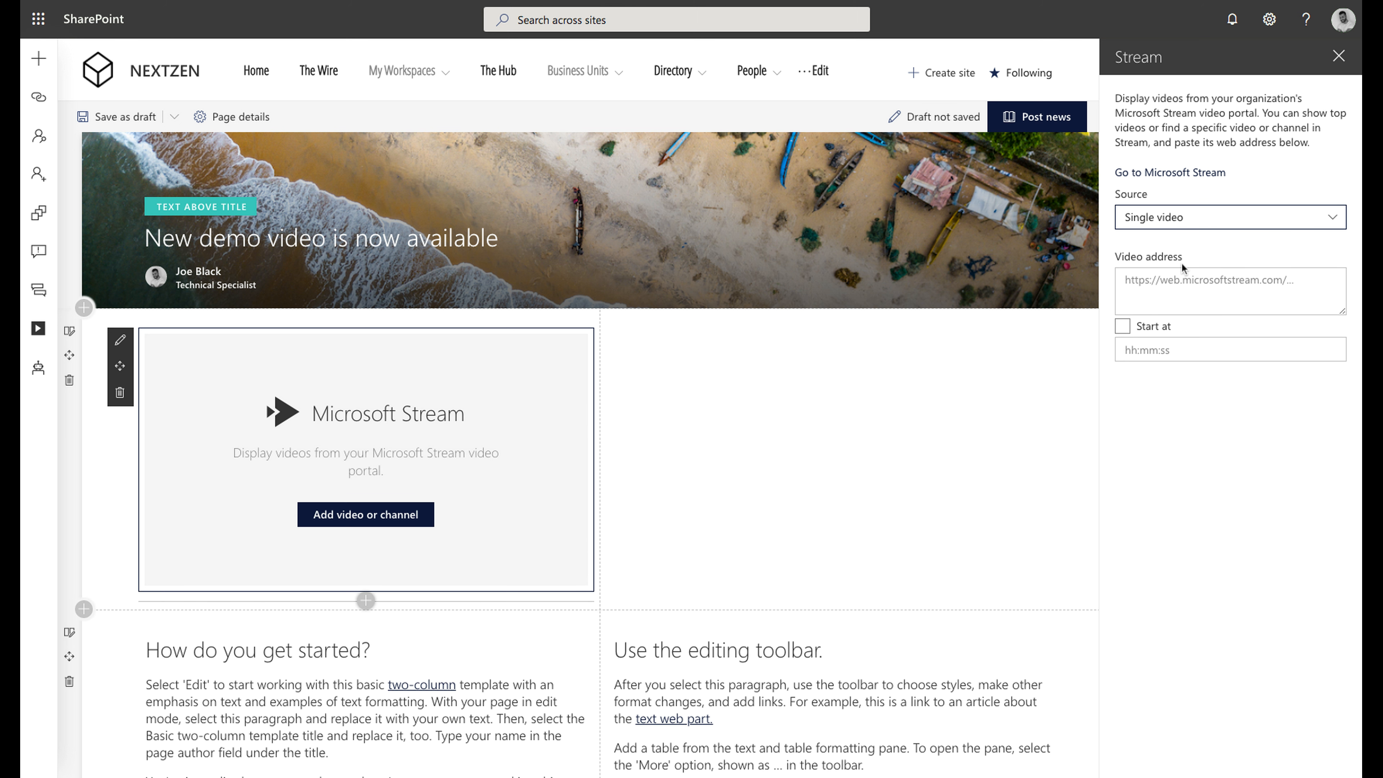
click(1154, 282)
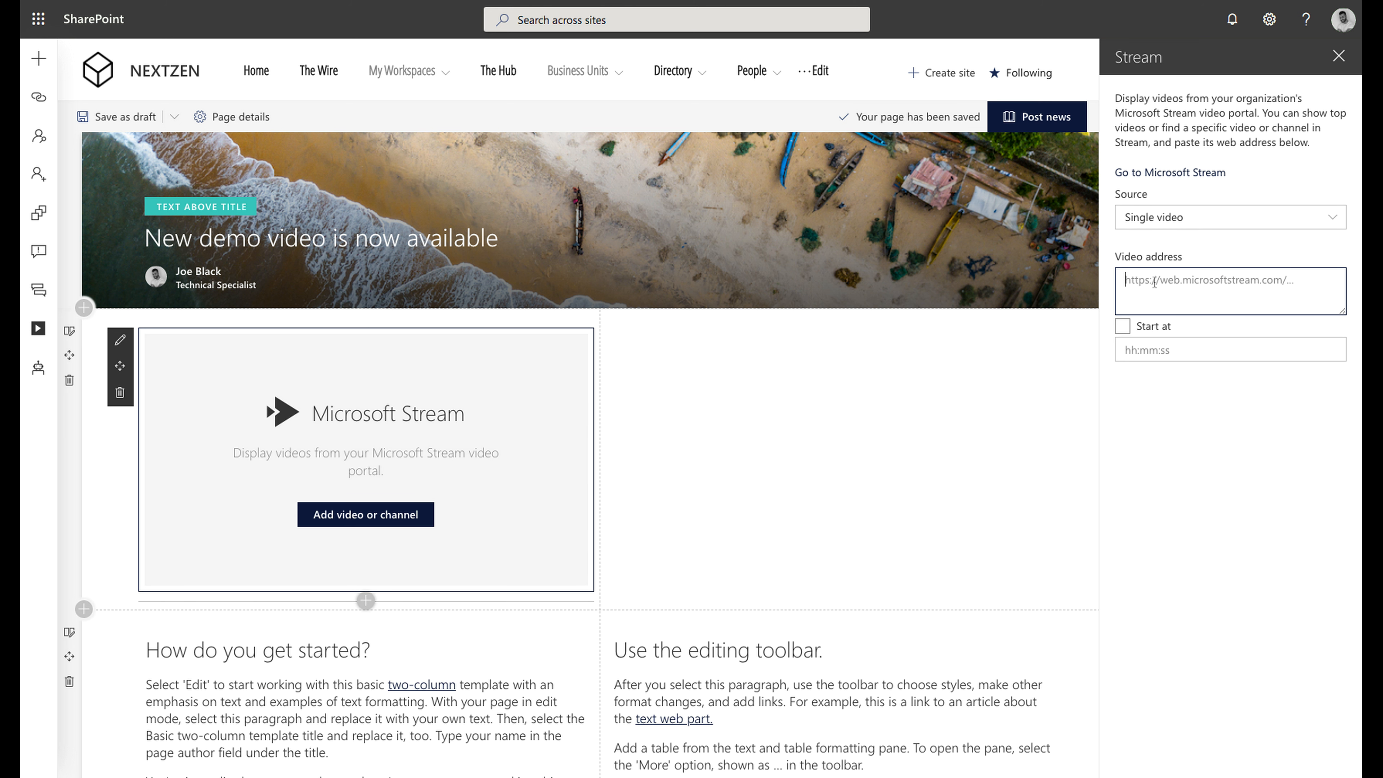
text(https://web.microsoftstream.com/video/b1e1af53-33ed-43b0-85fd-29522b3e8b23)
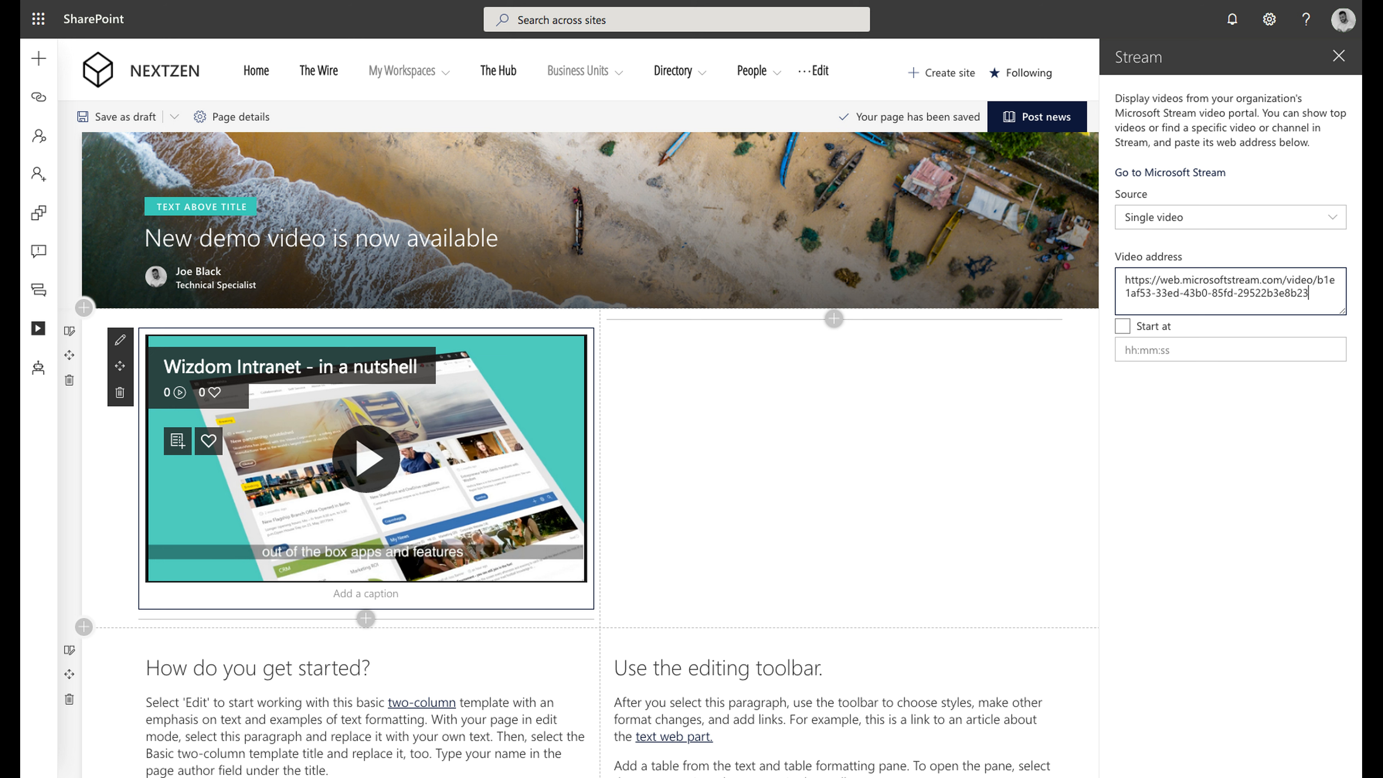
Caption the embedded Stream video "New demo video"
click(369, 595)
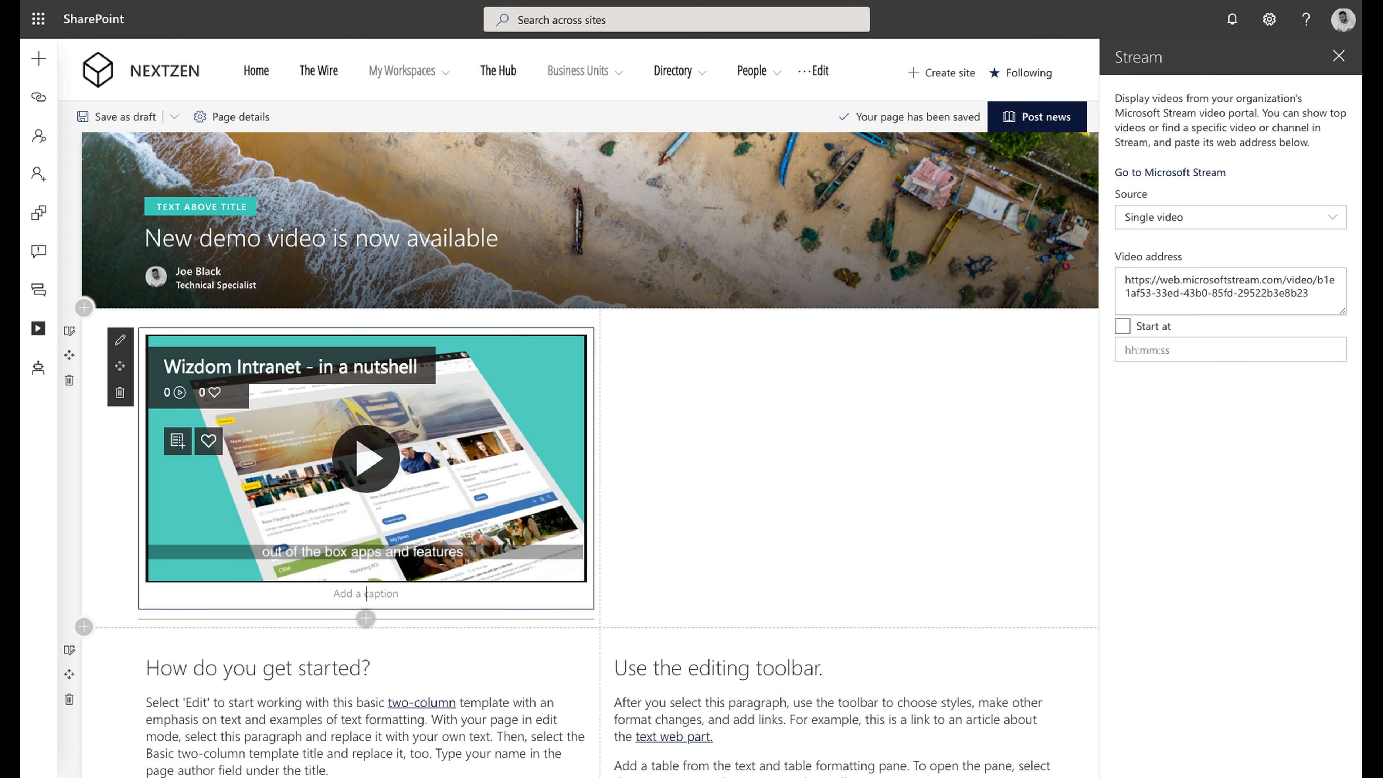
text(New d)
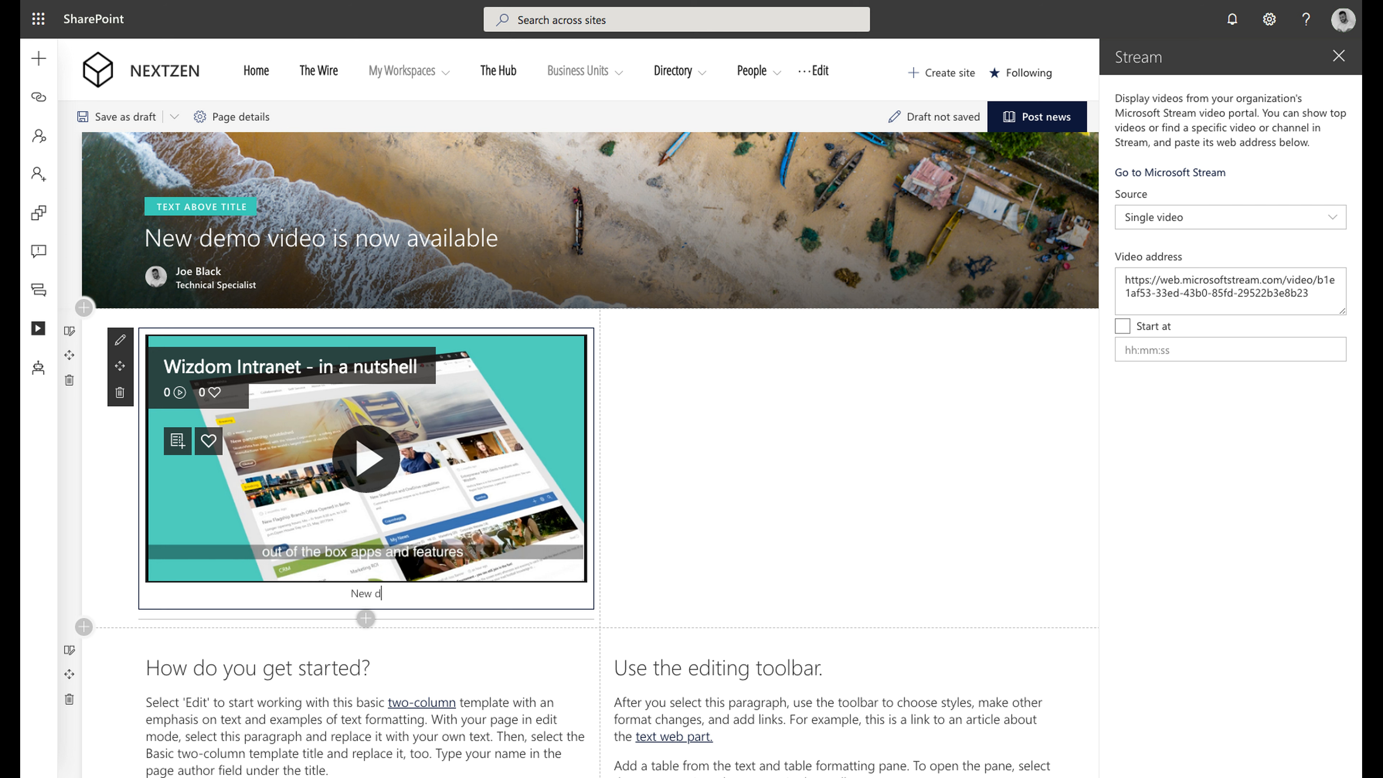
text(emo video)
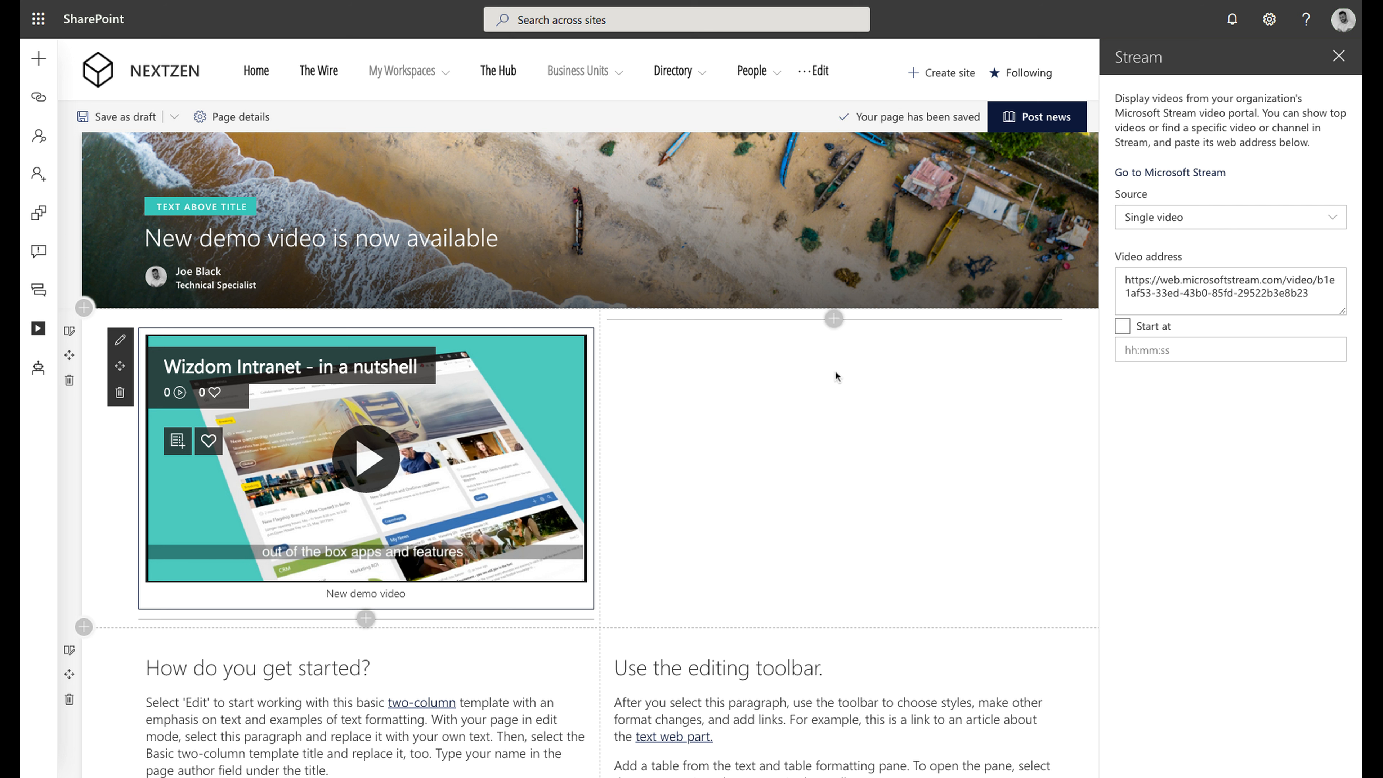
Insert an FAQ web part in the empty right column beside the video and turn off its shared FAQ set option
click(834, 319)
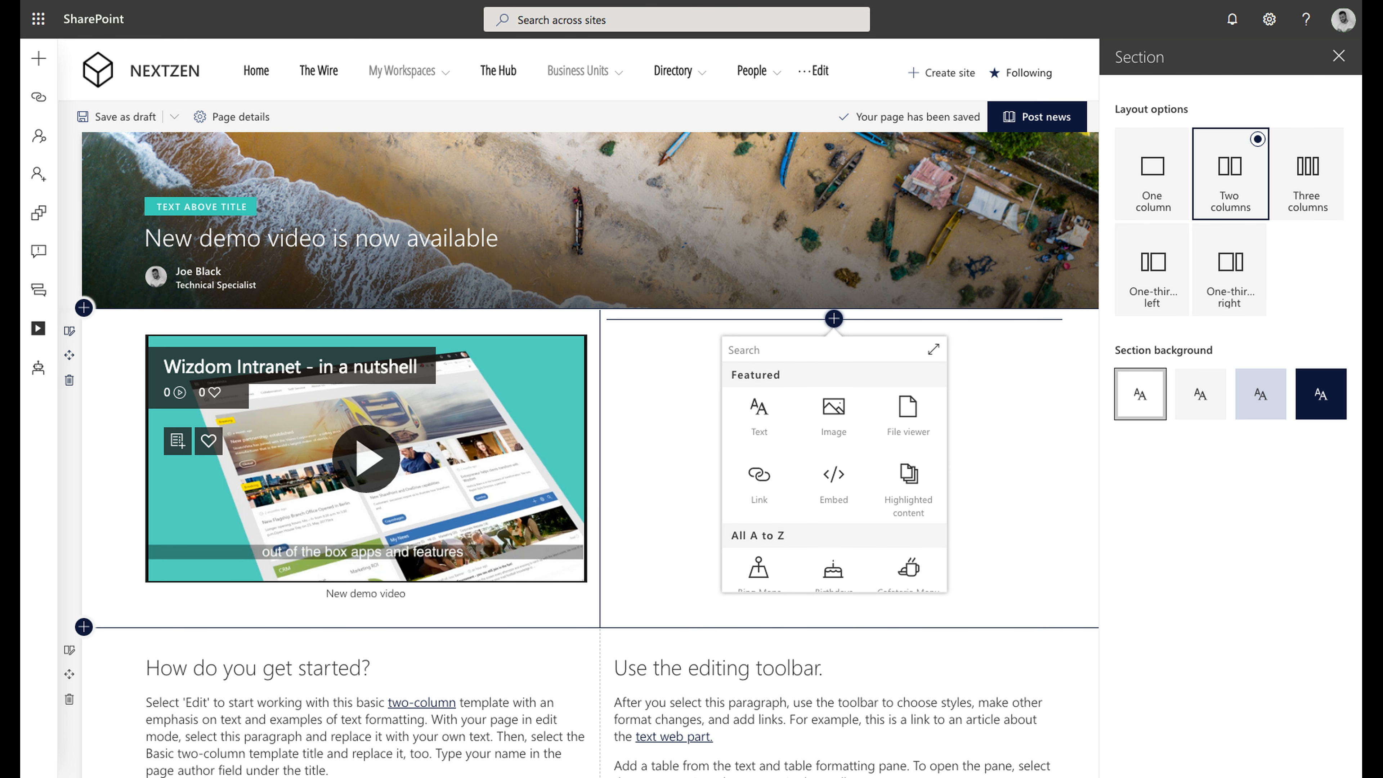
scroll(906, 422, down, 1)
scroll(905, 422, down, 2)
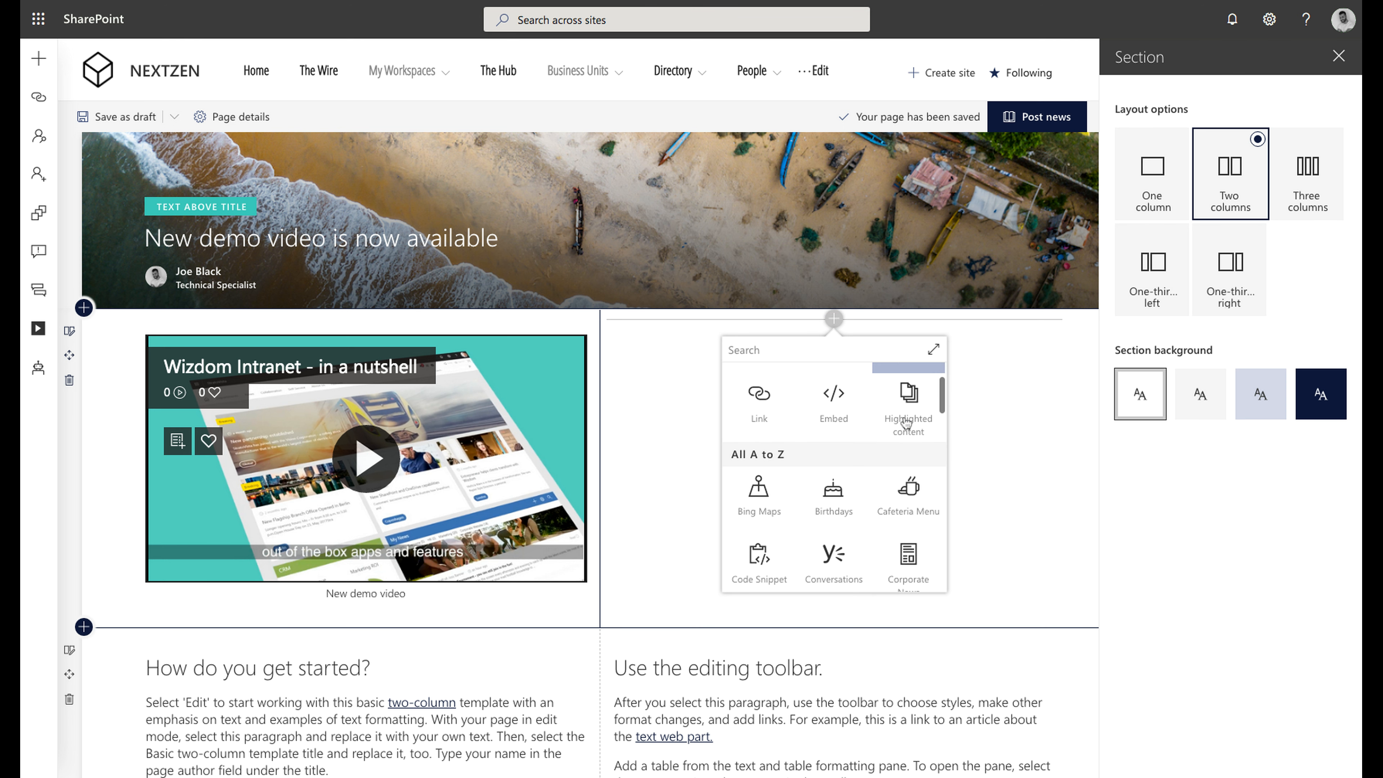
scroll(905, 422, down, 1)
scroll(898, 460, down, 2)
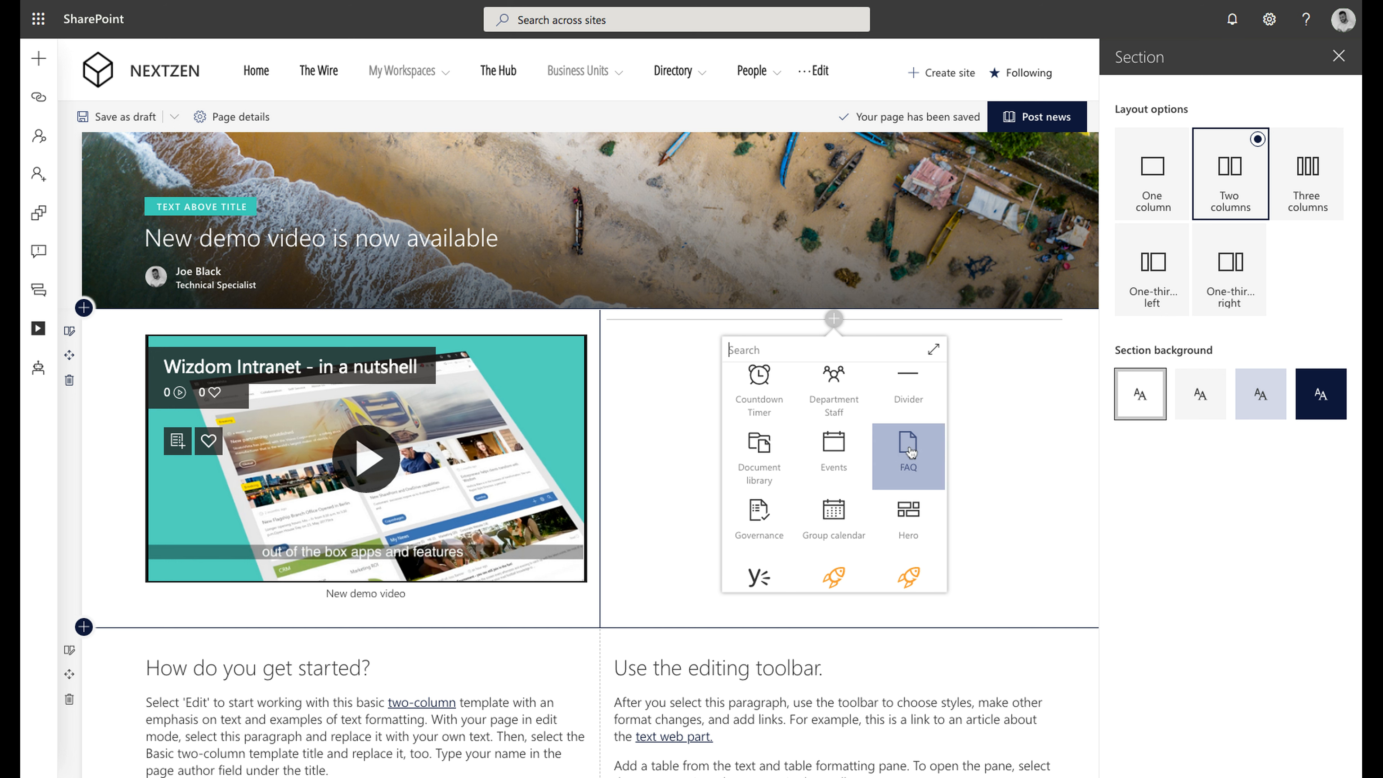
click(911, 453)
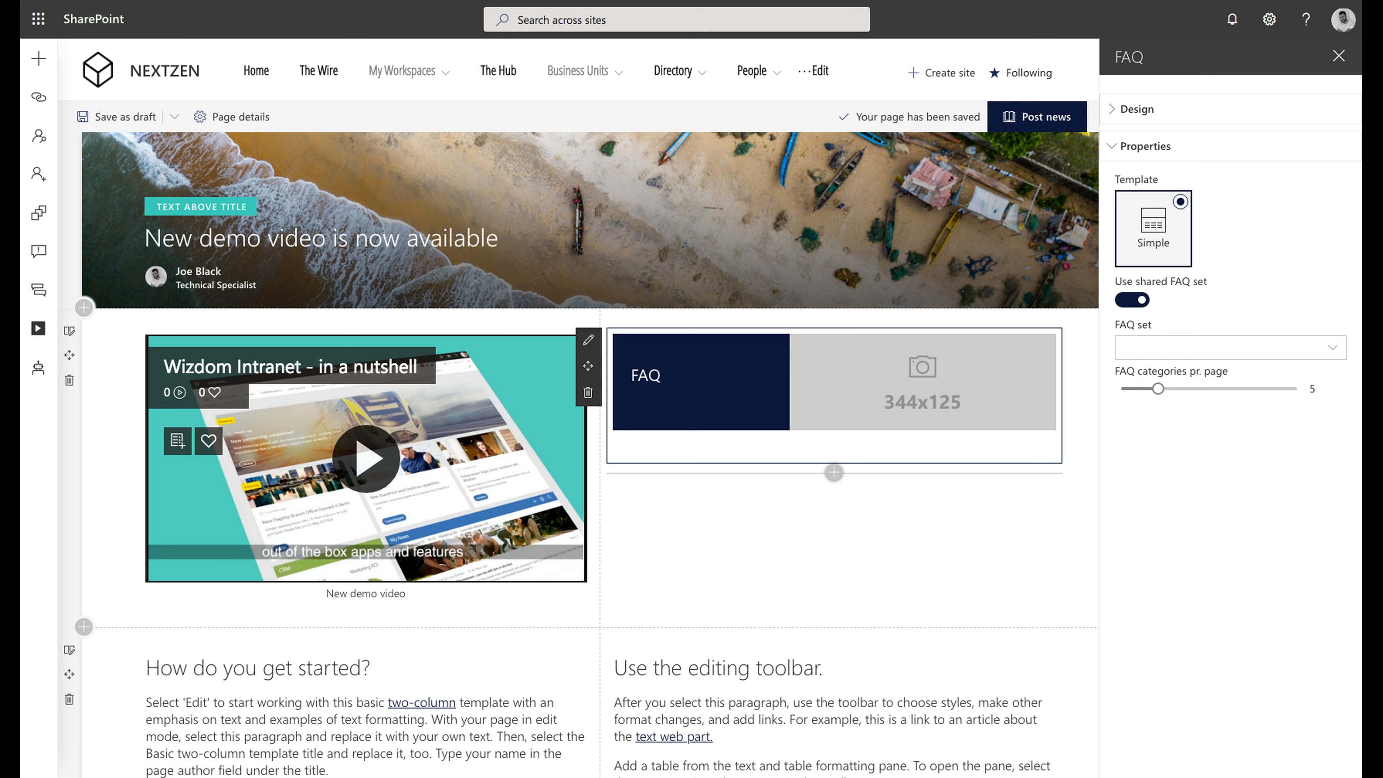
click(1126, 305)
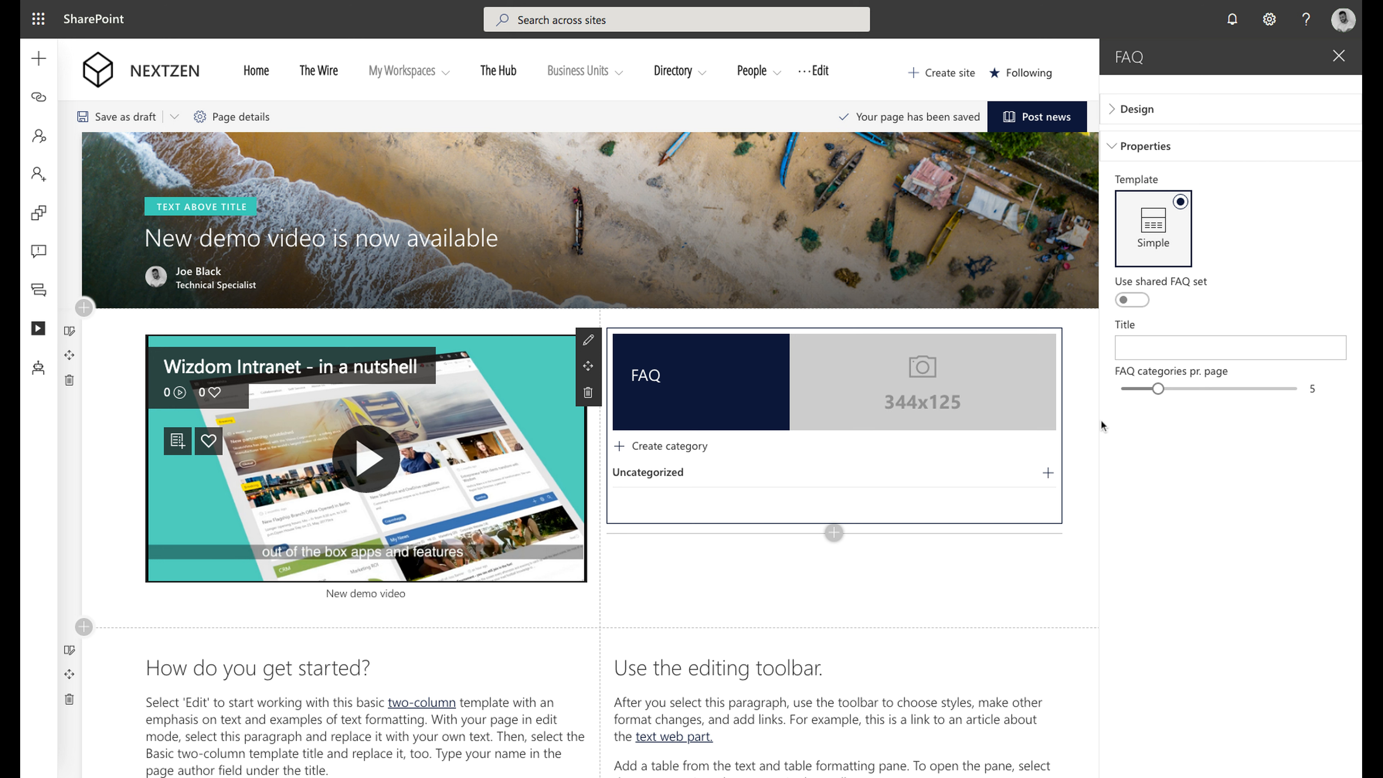
Create the question "When is the video available" with the answer "Tomorrow" under the FAQ's Uncategorized group
click(1049, 474)
click(957, 132)
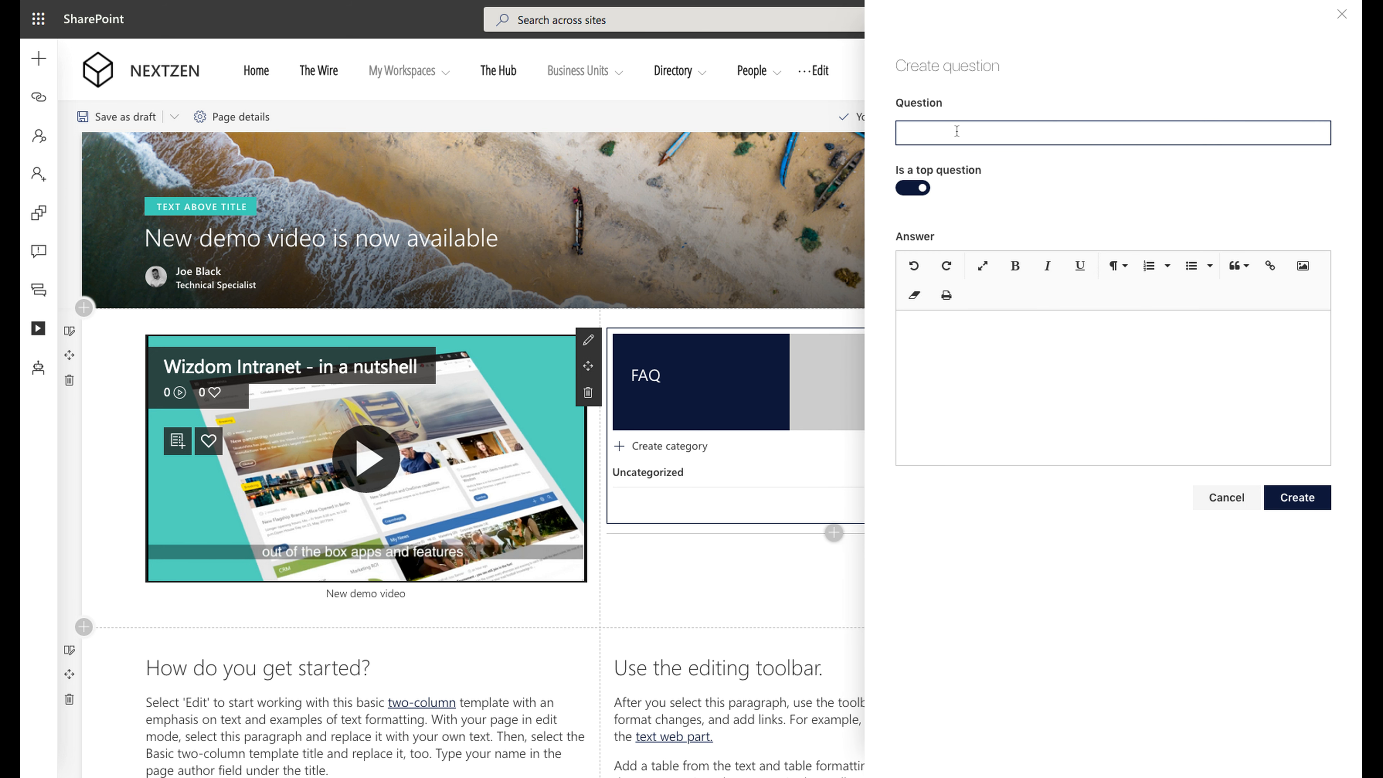
text(When is the video available)
click(980, 357)
text(Tomorrow)
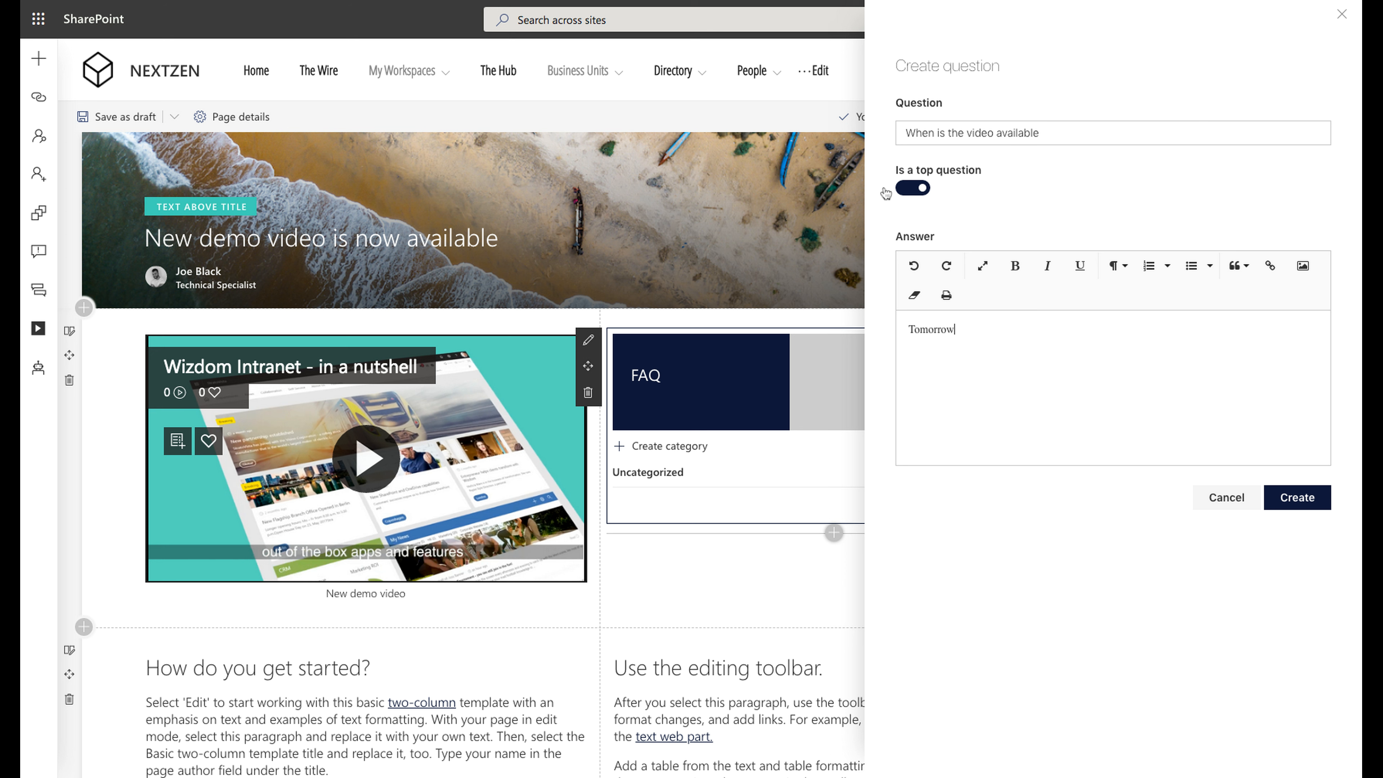
click(921, 188)
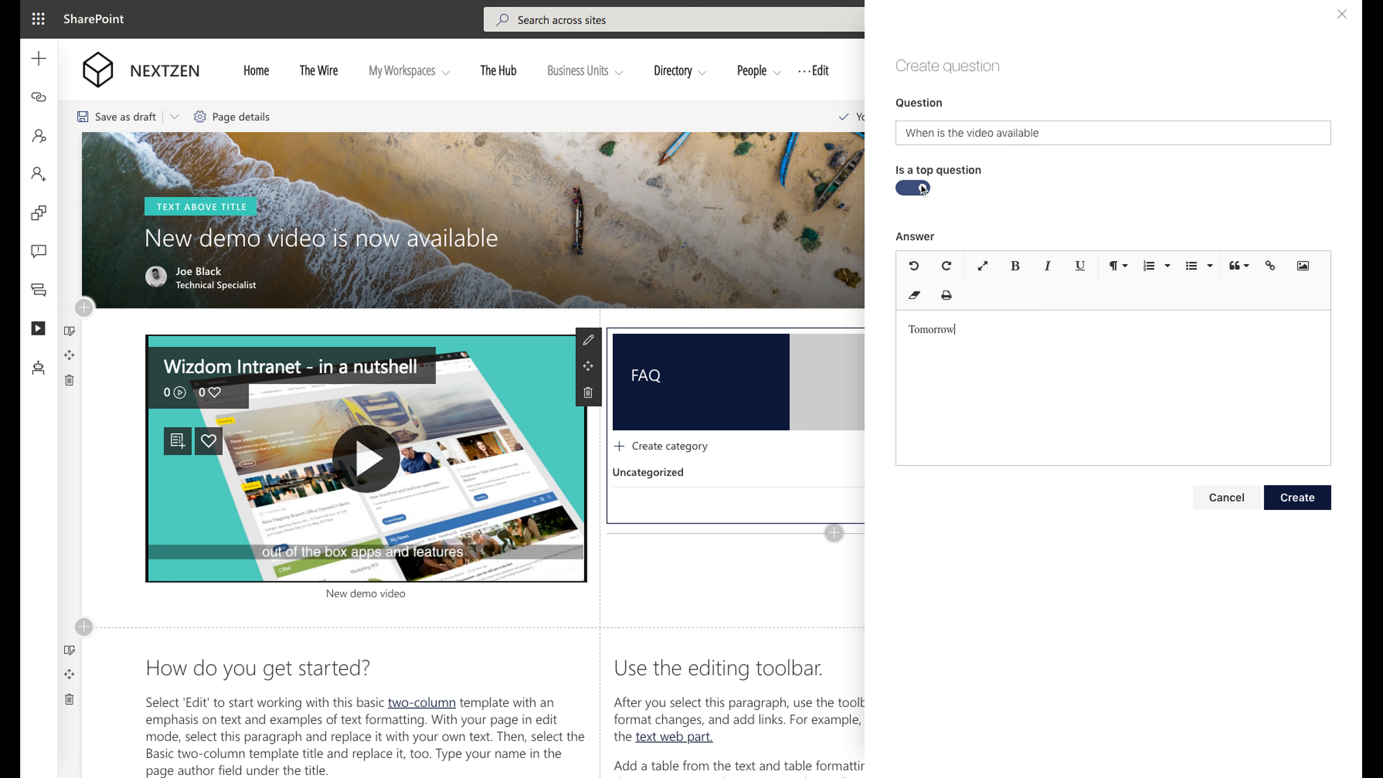
click(1308, 503)
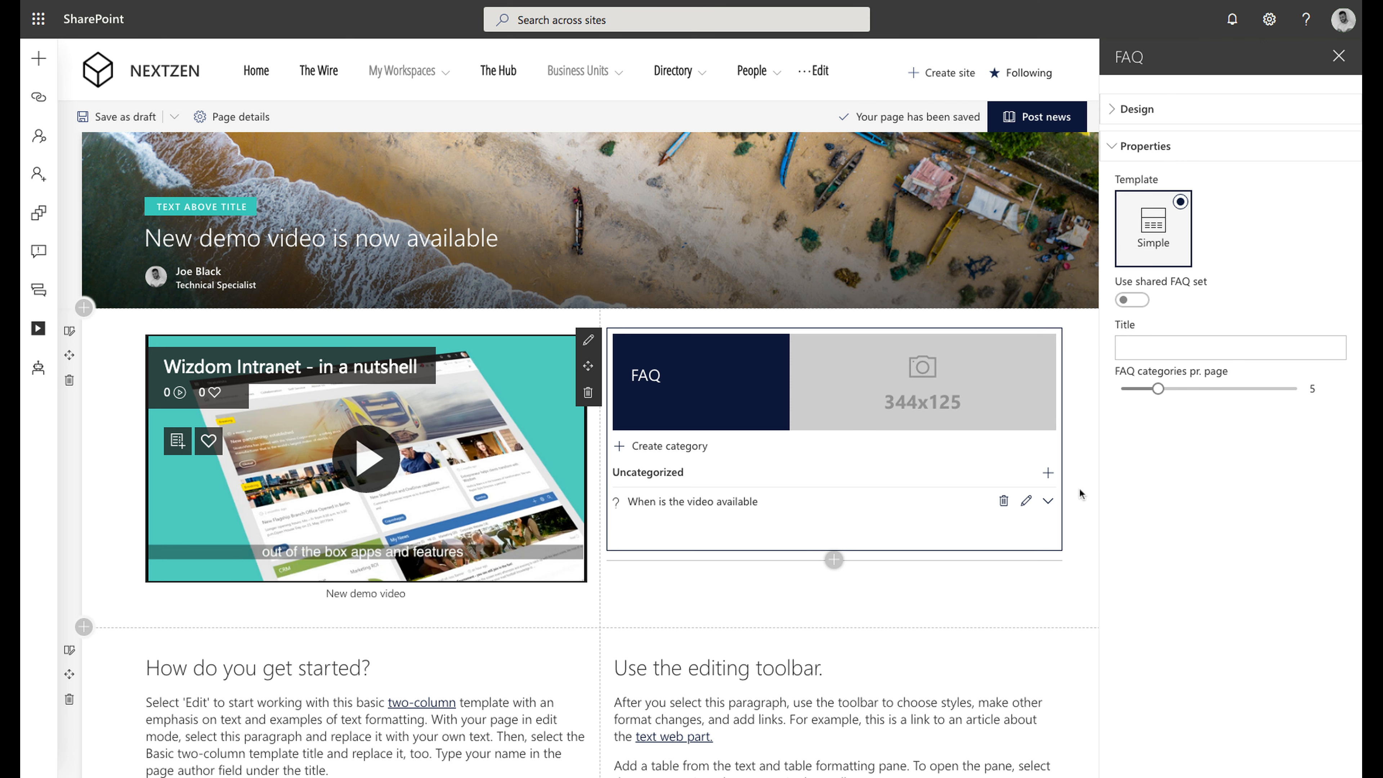
Add a second Uncategorized FAQ question, "How much is the video?", with the answer "It's freee!"
click(1048, 474)
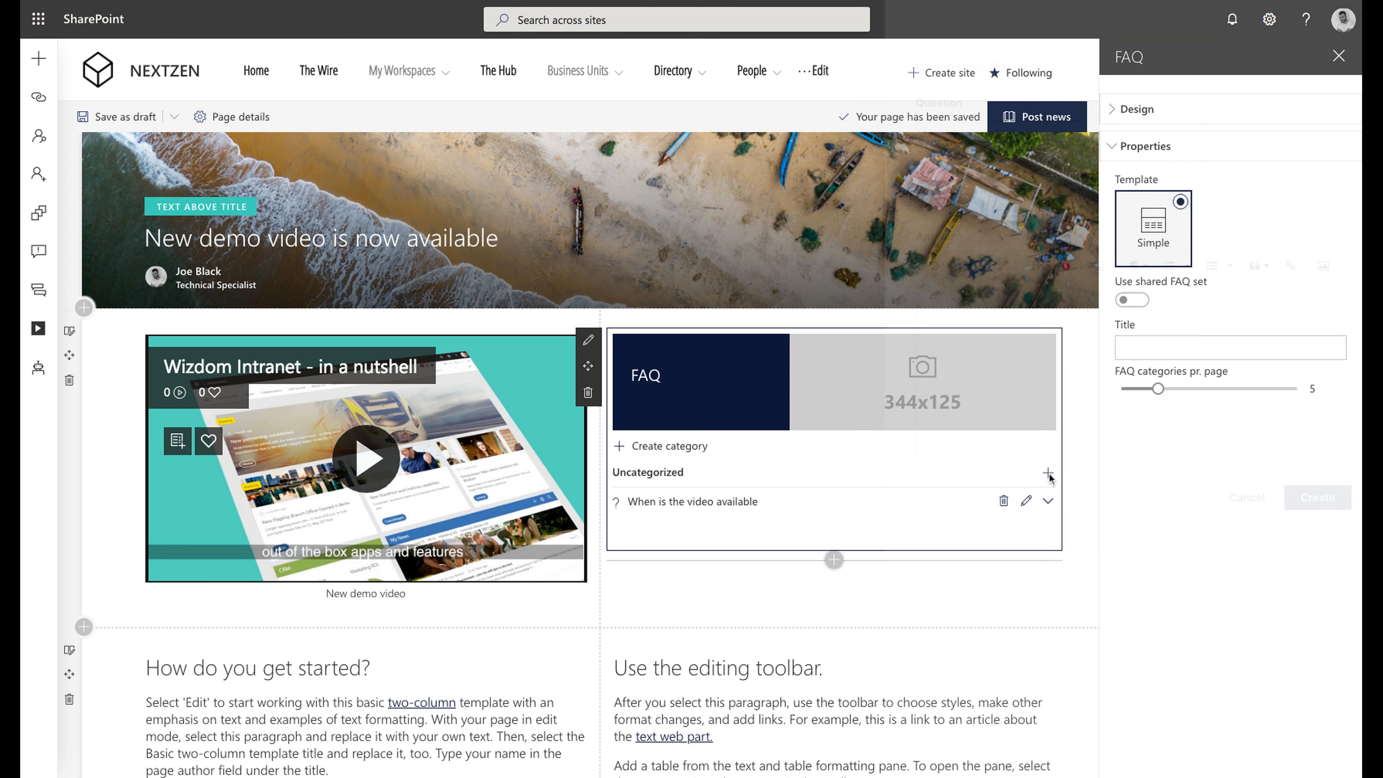
click(949, 129)
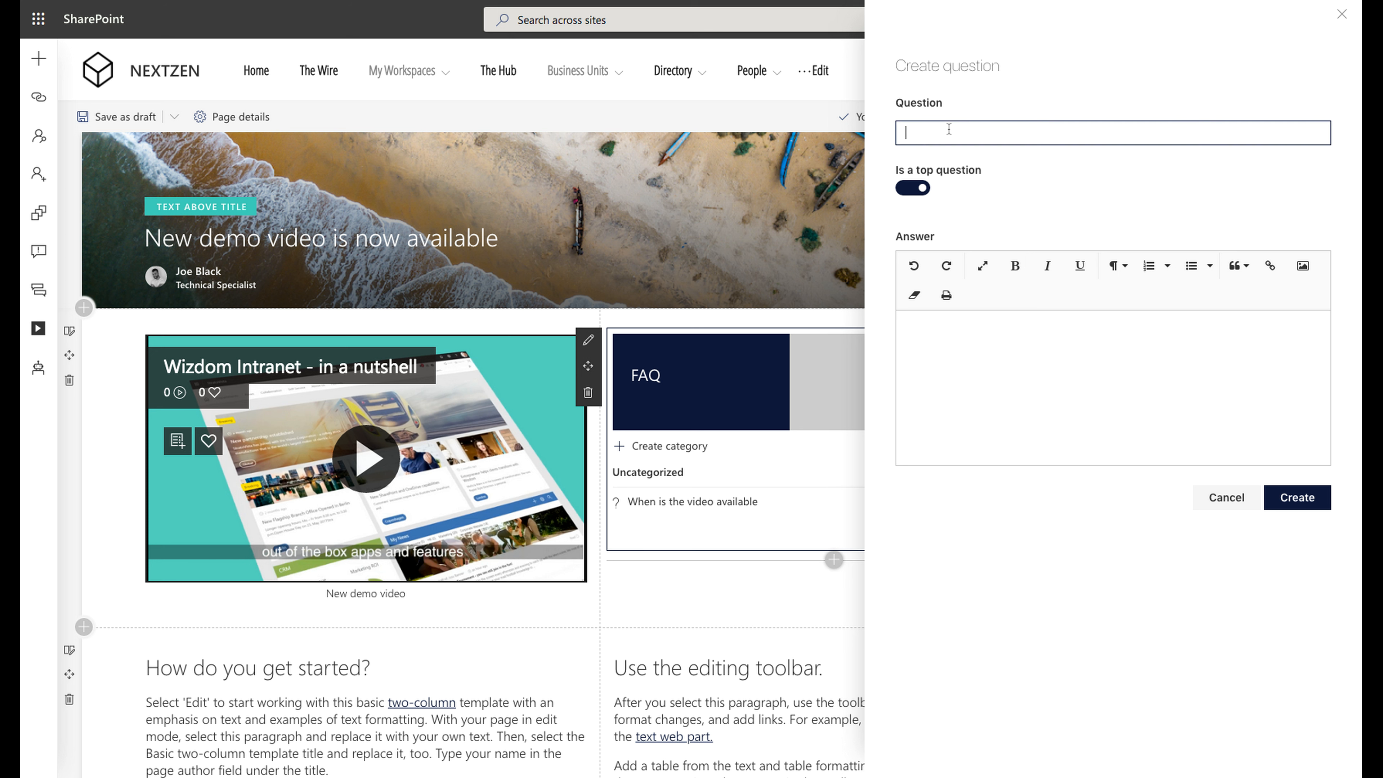
text(How much is the video/)
key(BackSpace)
text(?)
click(946, 346)
text(It's freee)
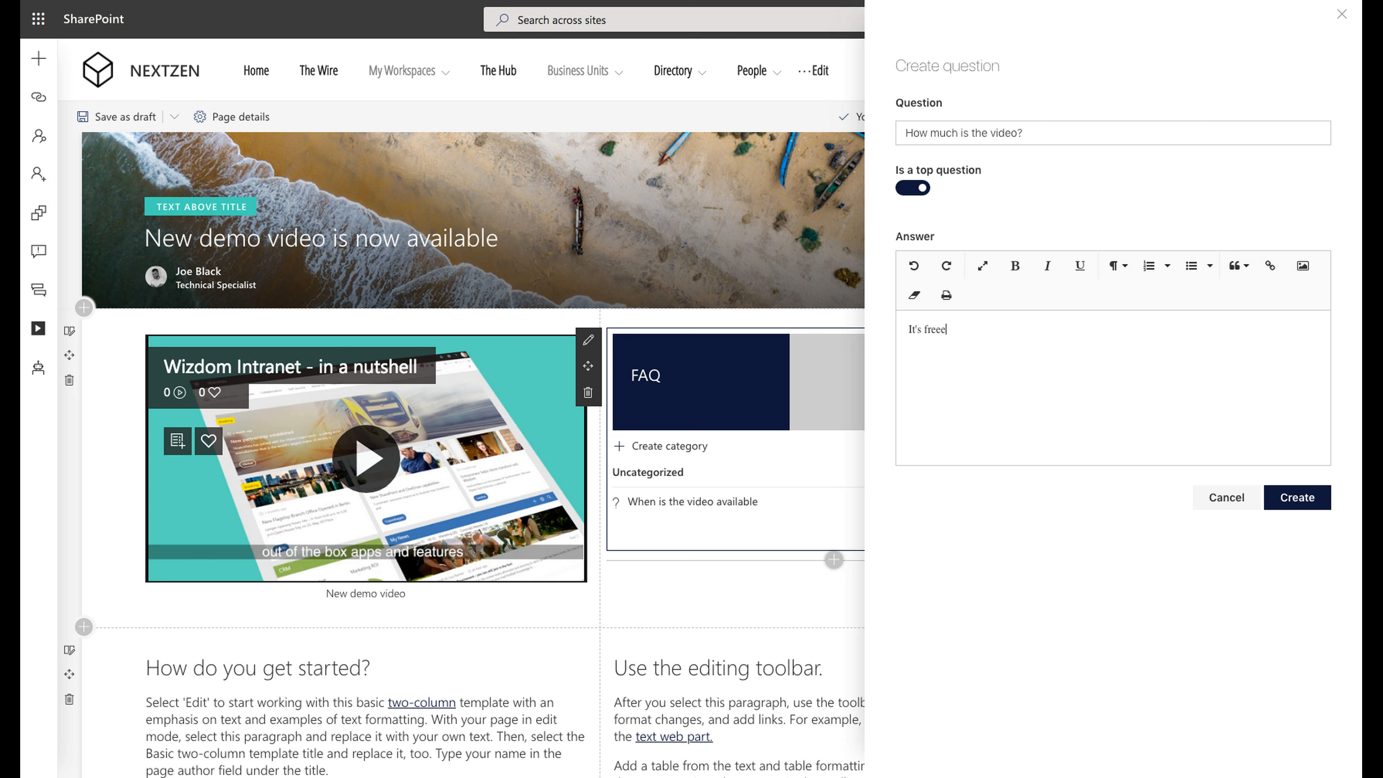
text(!)
click(1297, 499)
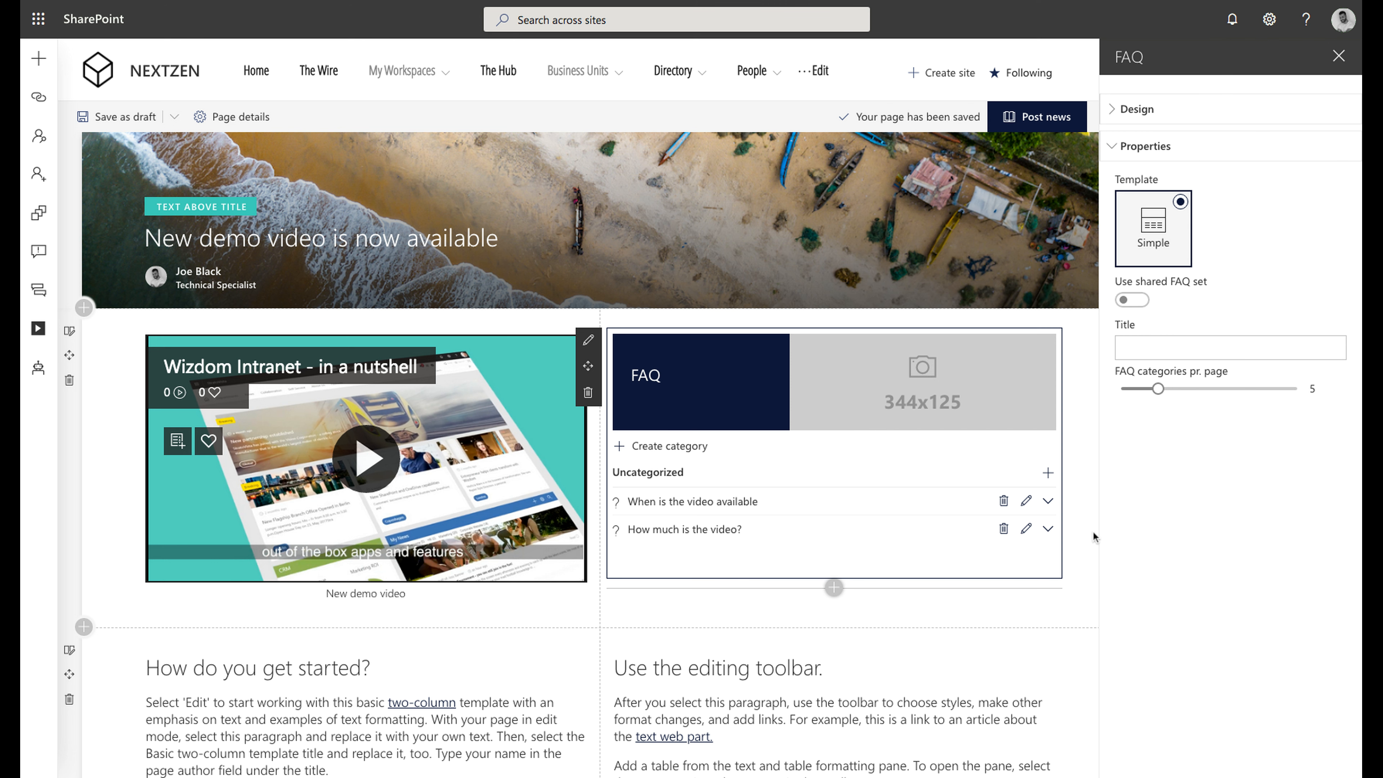
Set the FAQ web part's title to "Video demo questions" and close its properties
click(1160, 344)
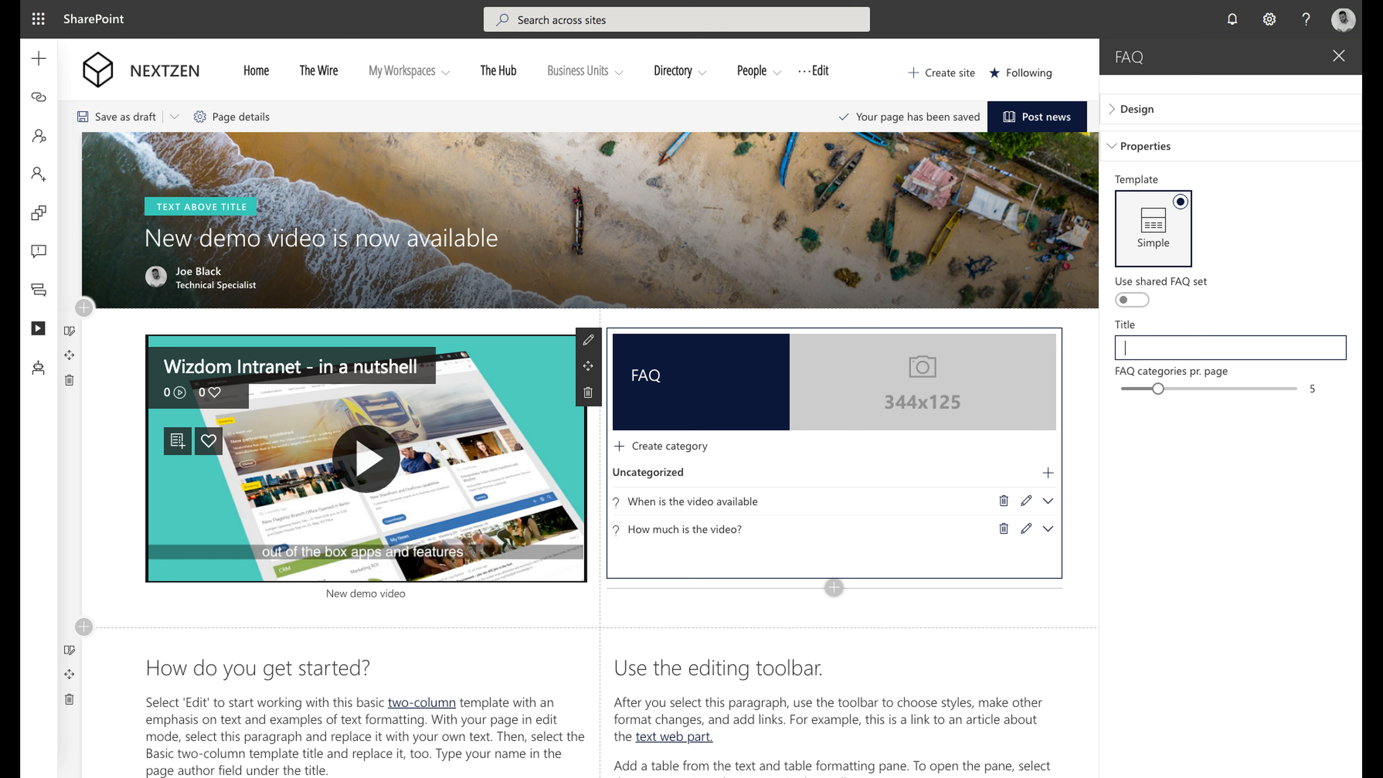
text(Video demo questions)
click(1306, 568)
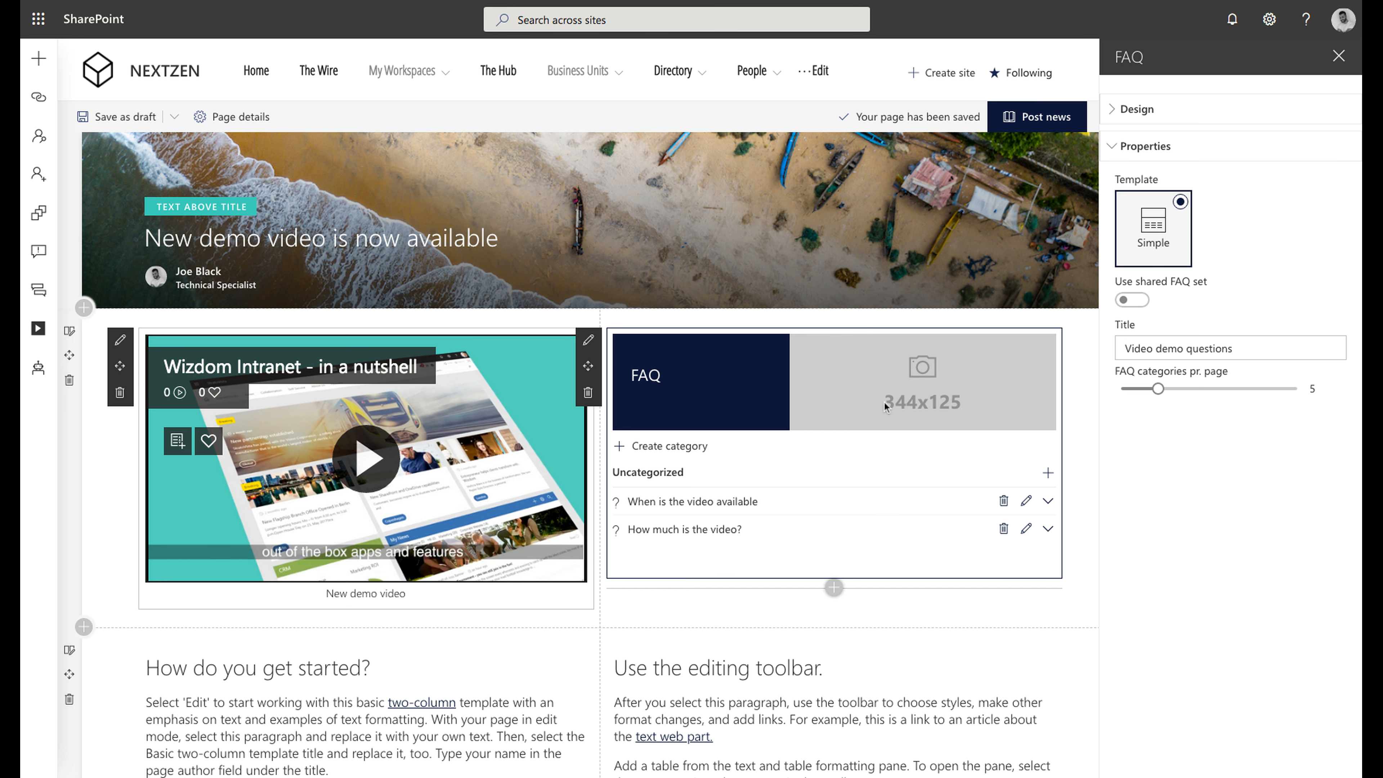
scroll(895, 407, down, 1)
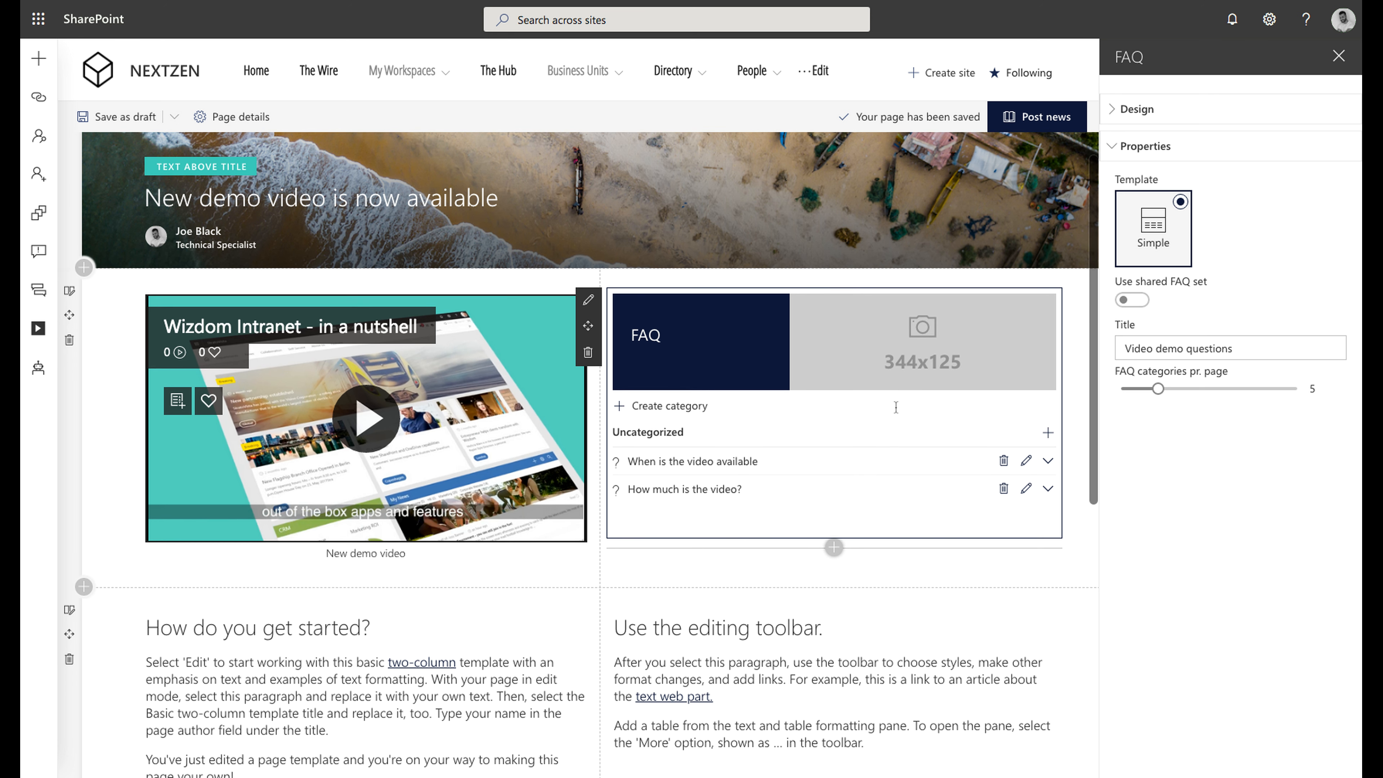
scroll(896, 407, up, 1)
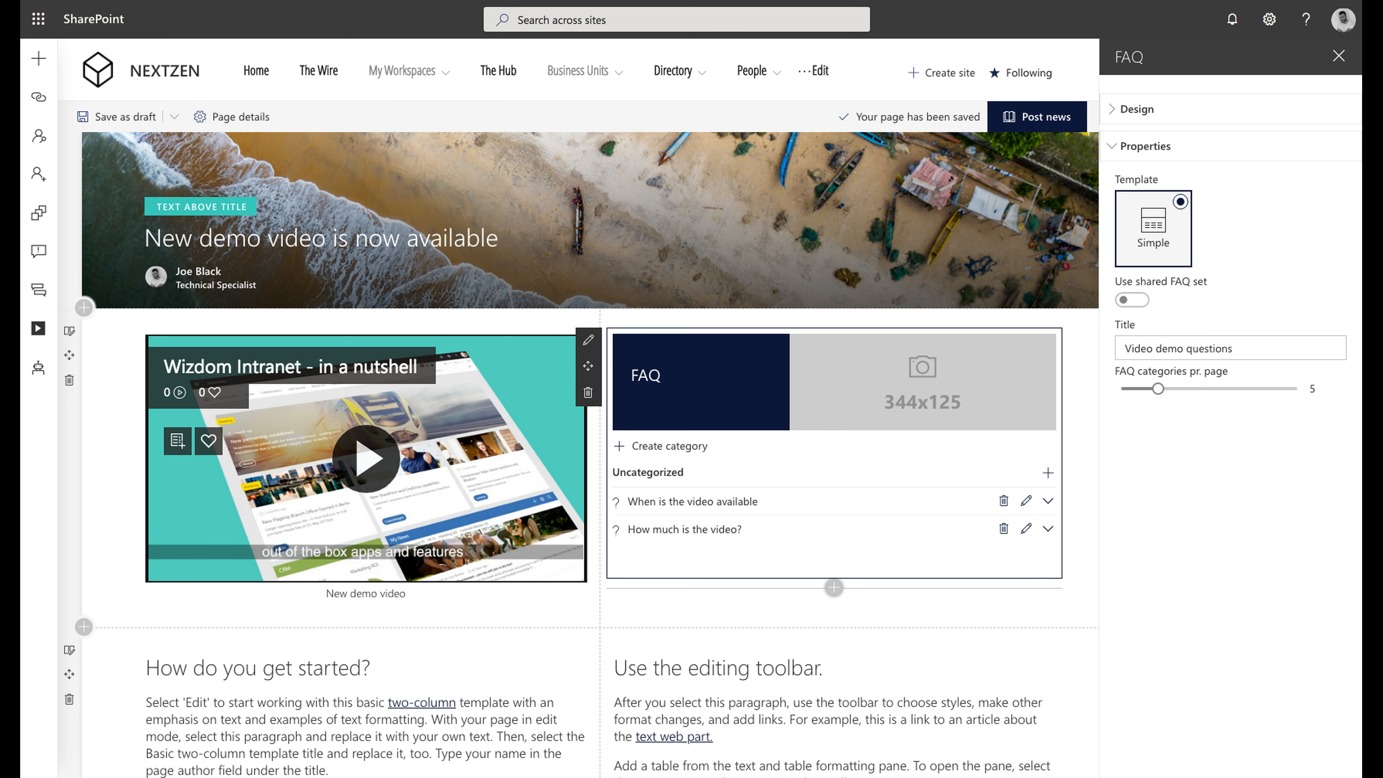
click(1339, 57)
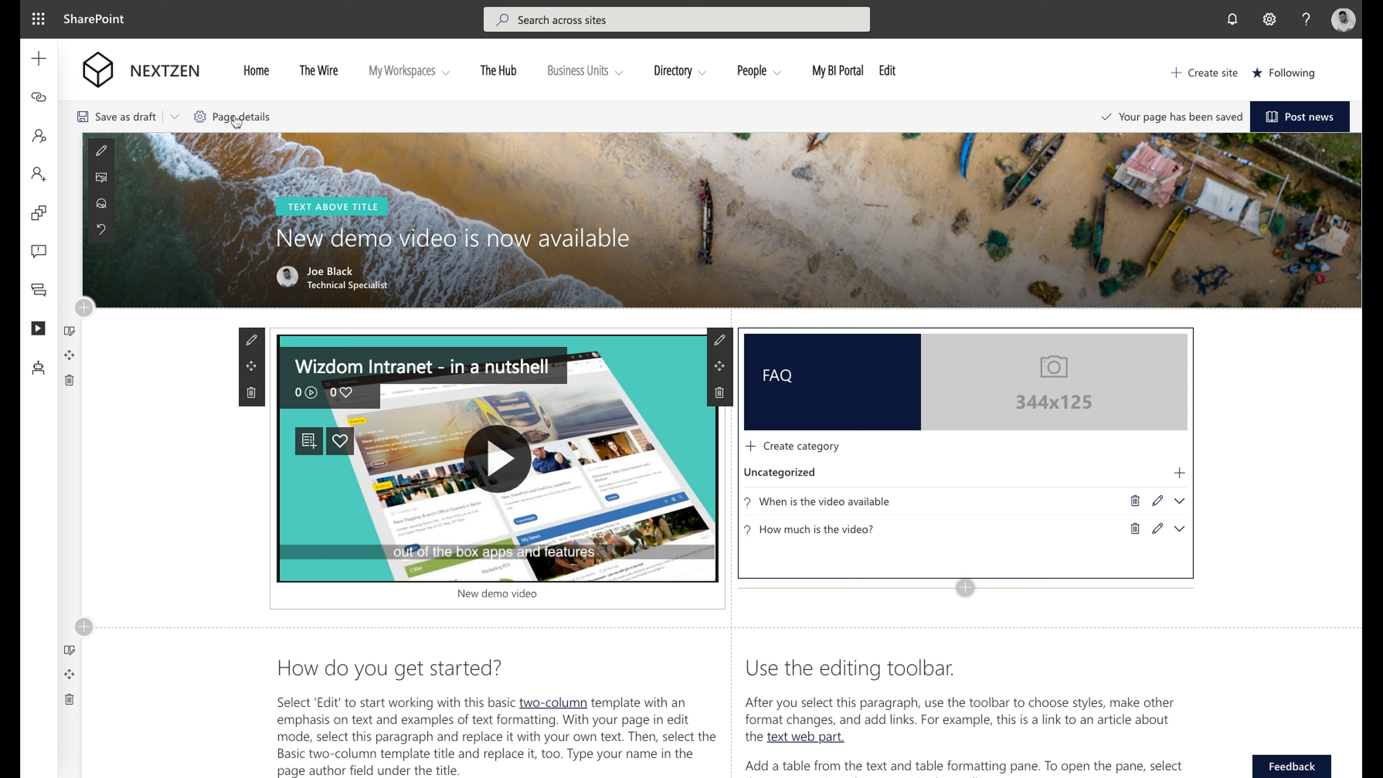
Tag the page with the related topic Wizdom in its page details, dismissing the Stream notification
click(223, 119)
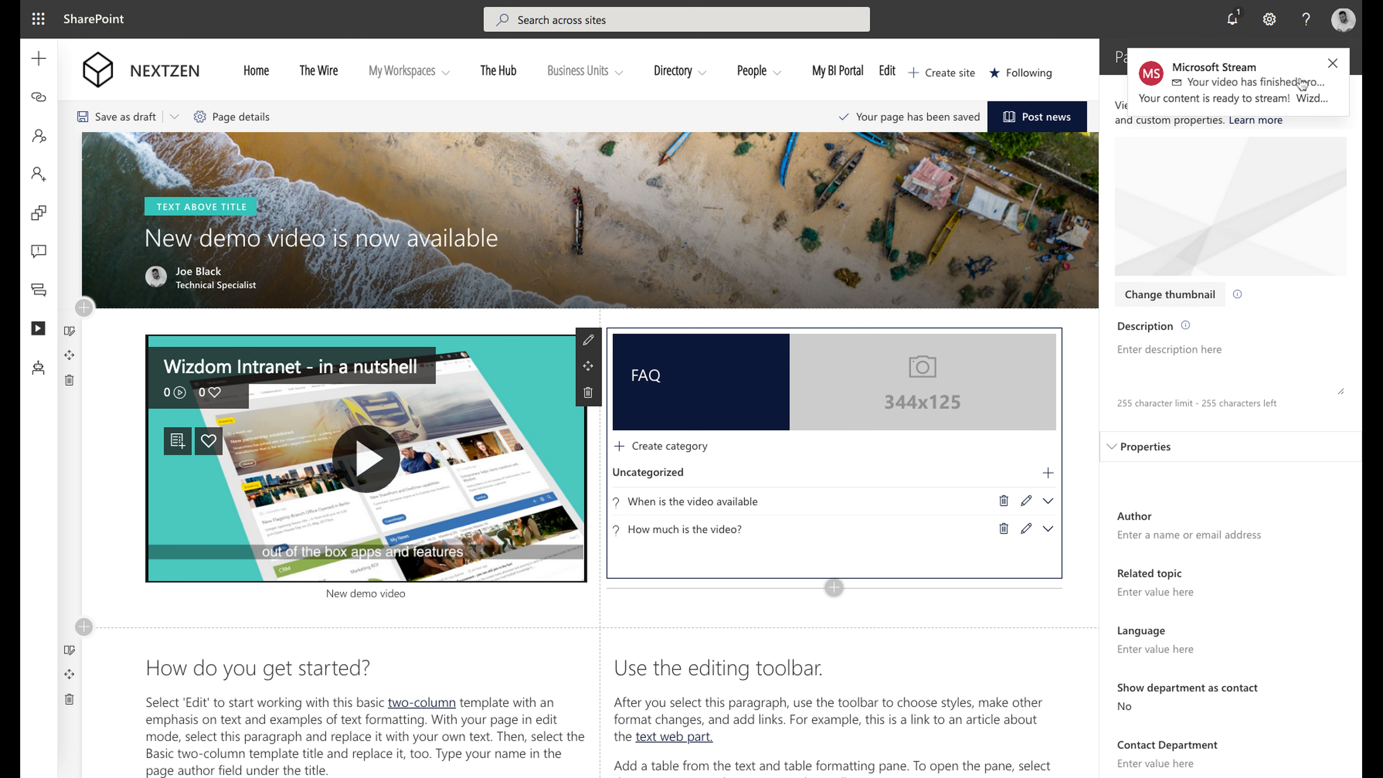
click(1332, 63)
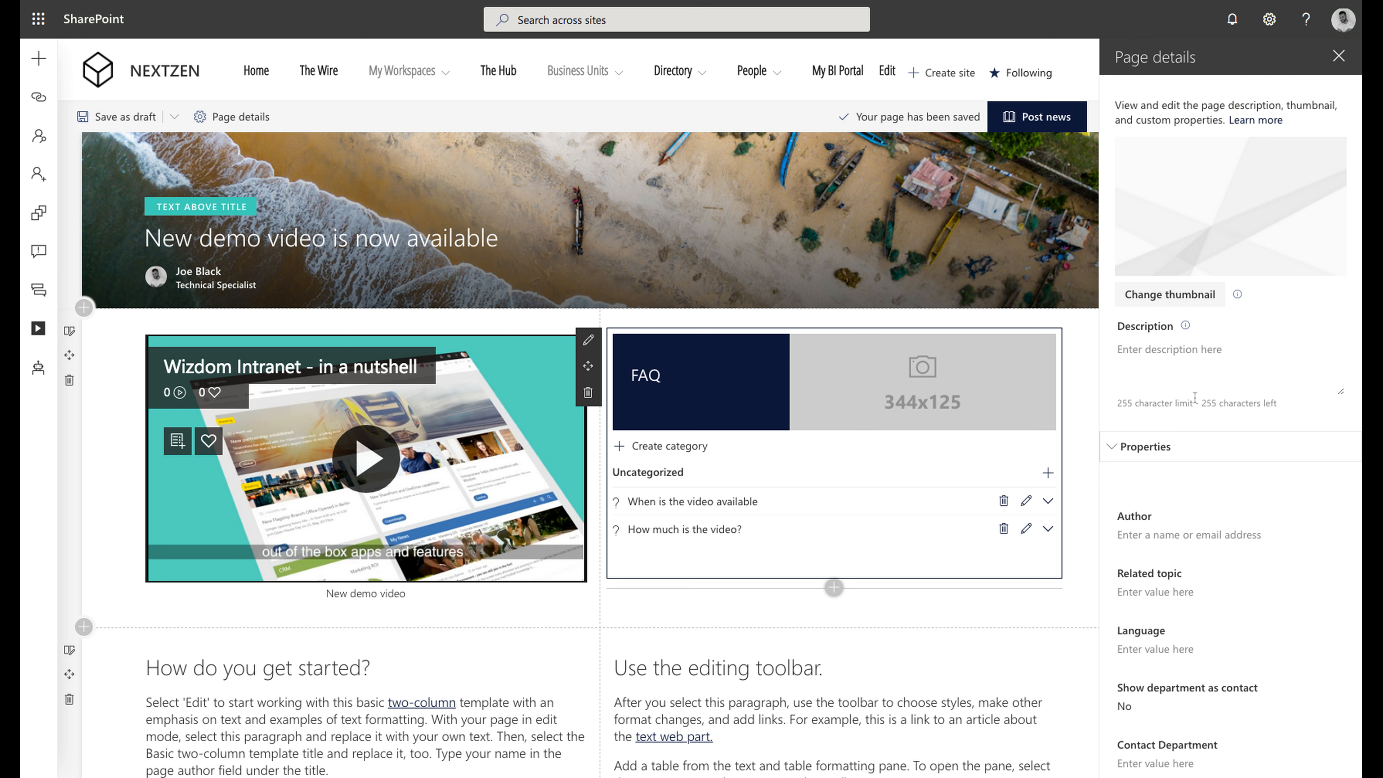
scroll(1201, 397, down, 1)
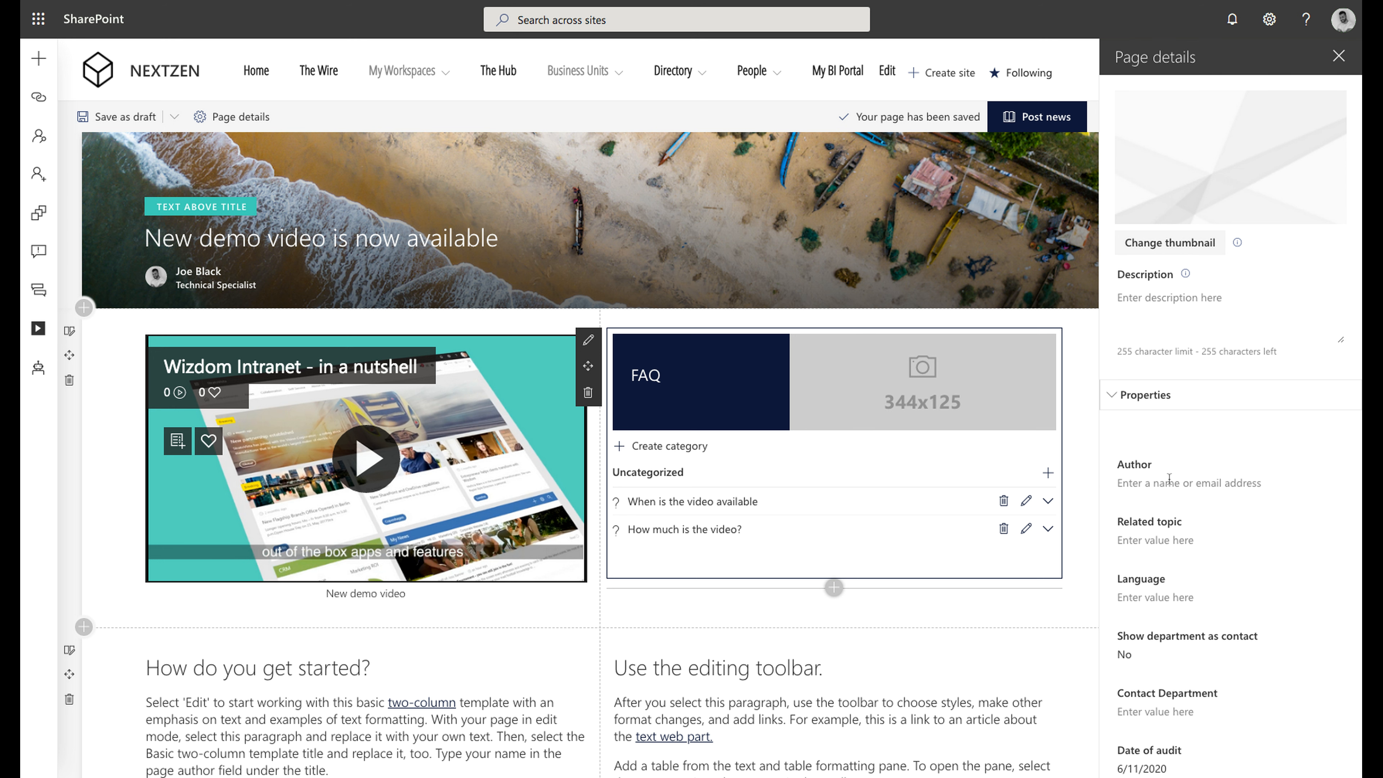
scroll(1167, 477, down, 1)
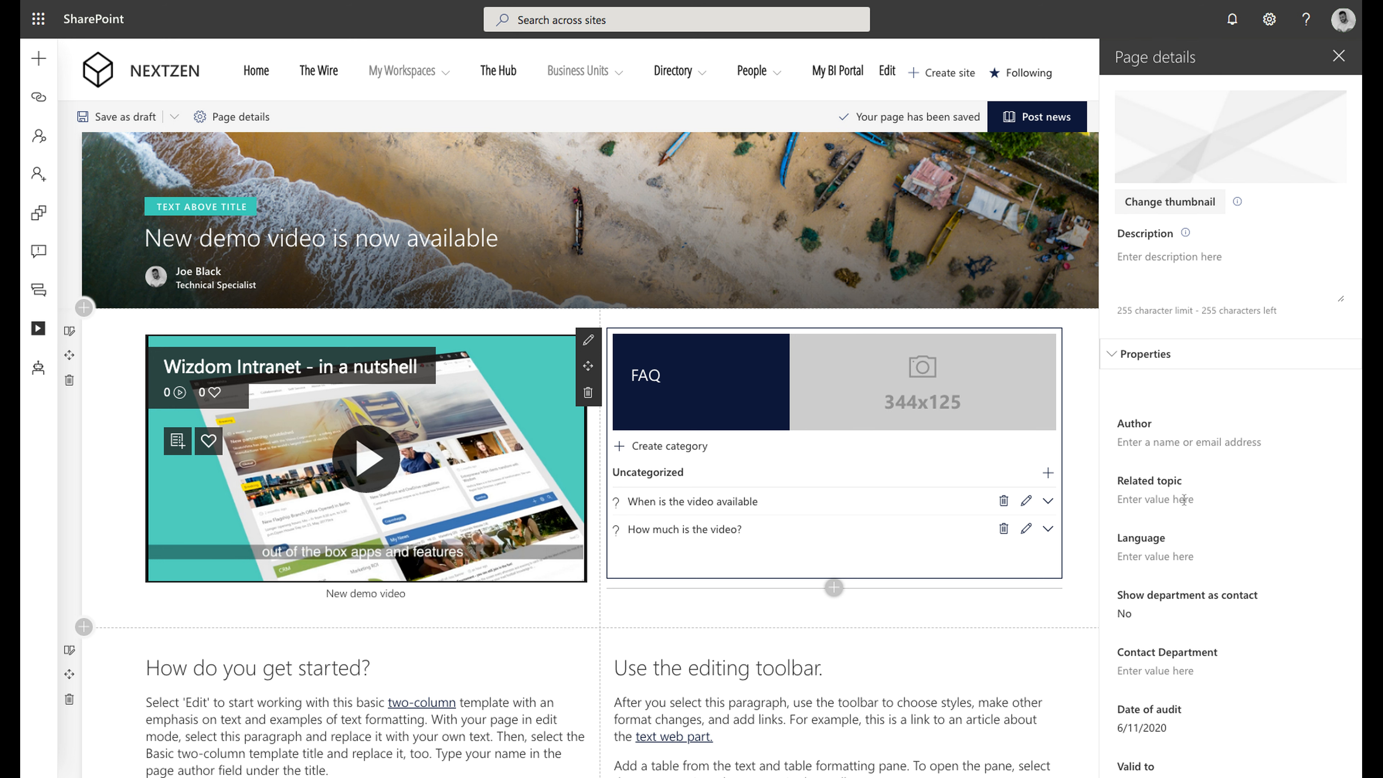
click(1150, 500)
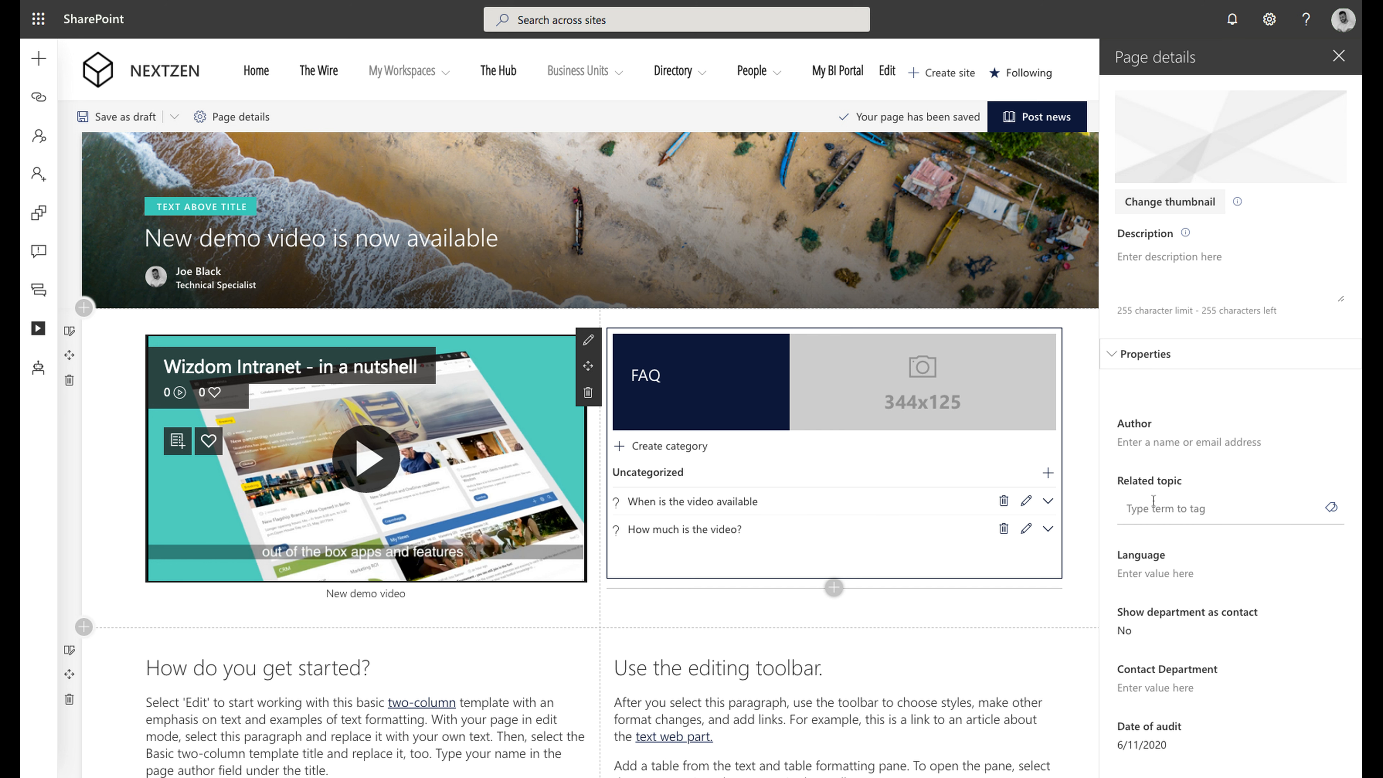
click(1332, 510)
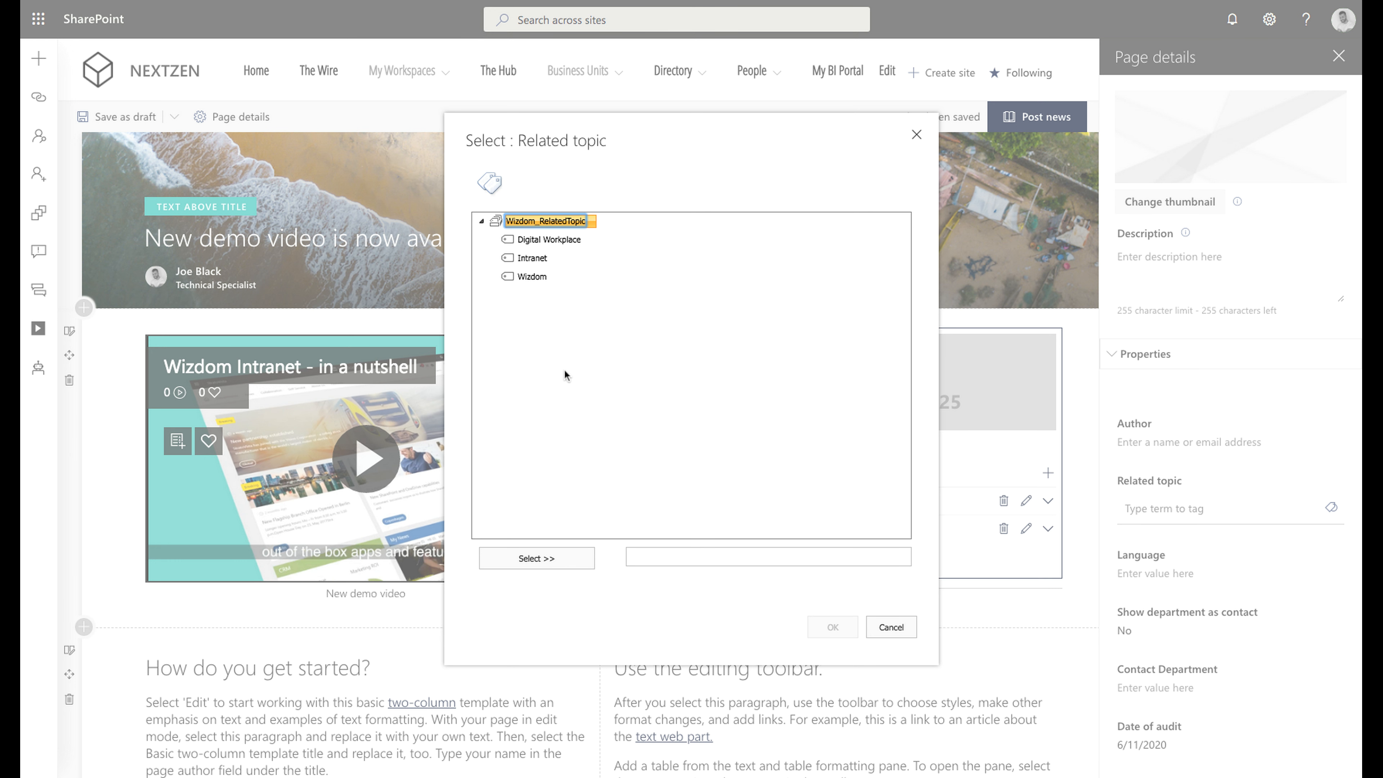
click(533, 258)
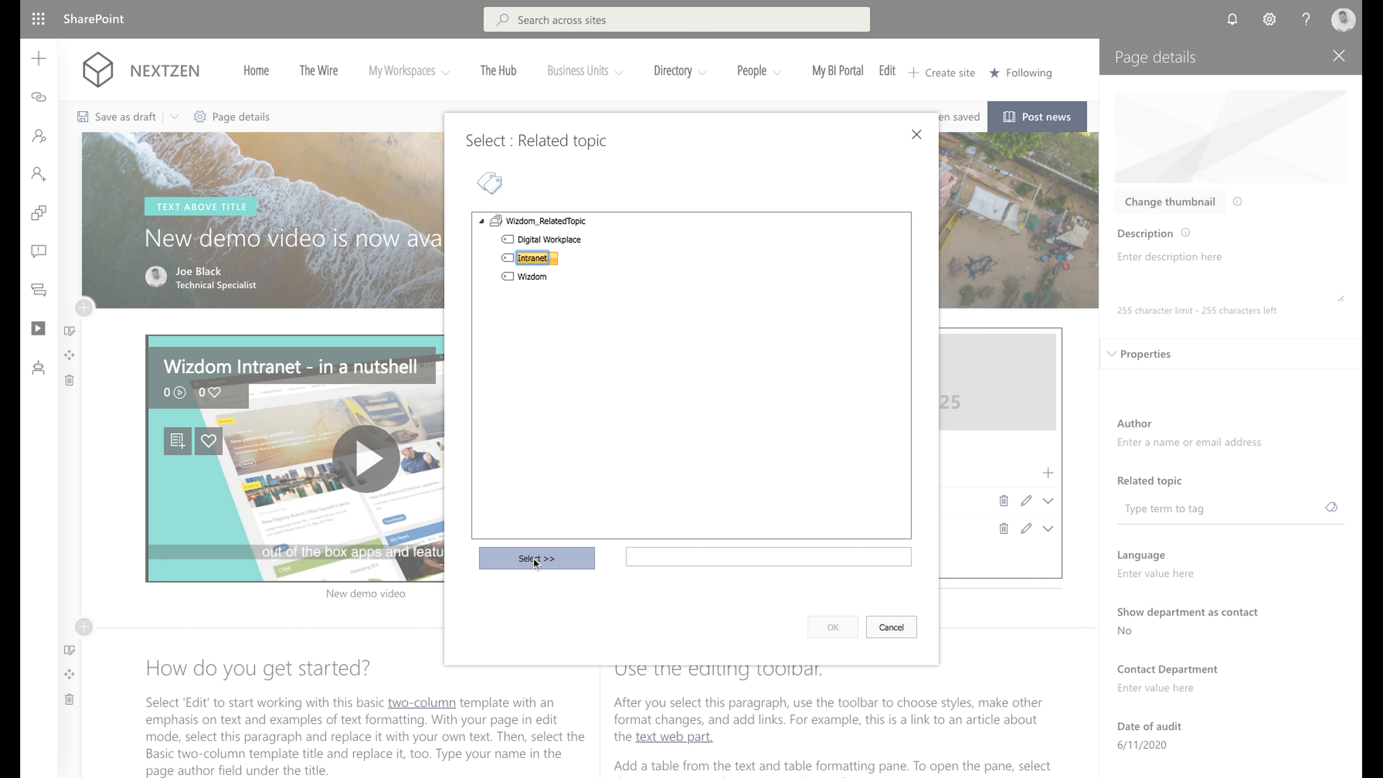
click(531, 278)
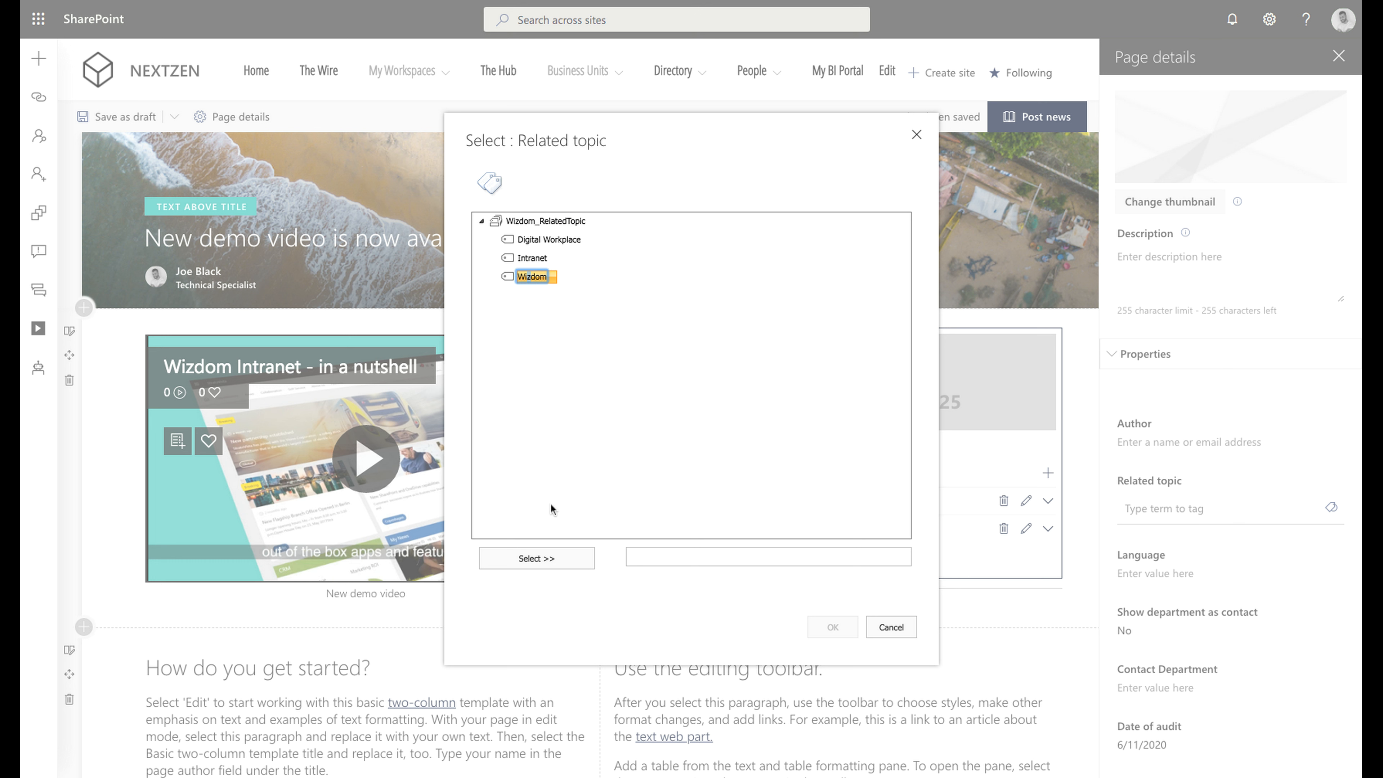
click(535, 560)
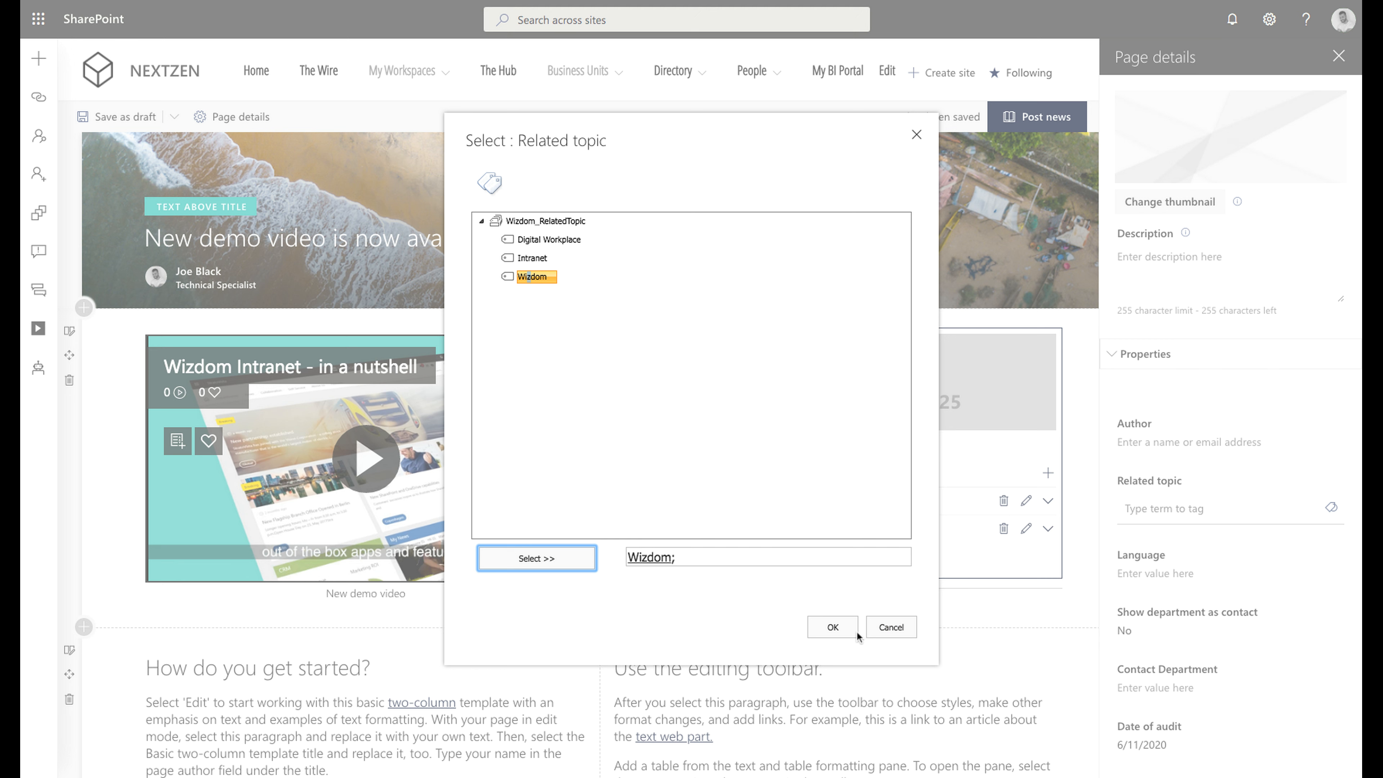
click(833, 627)
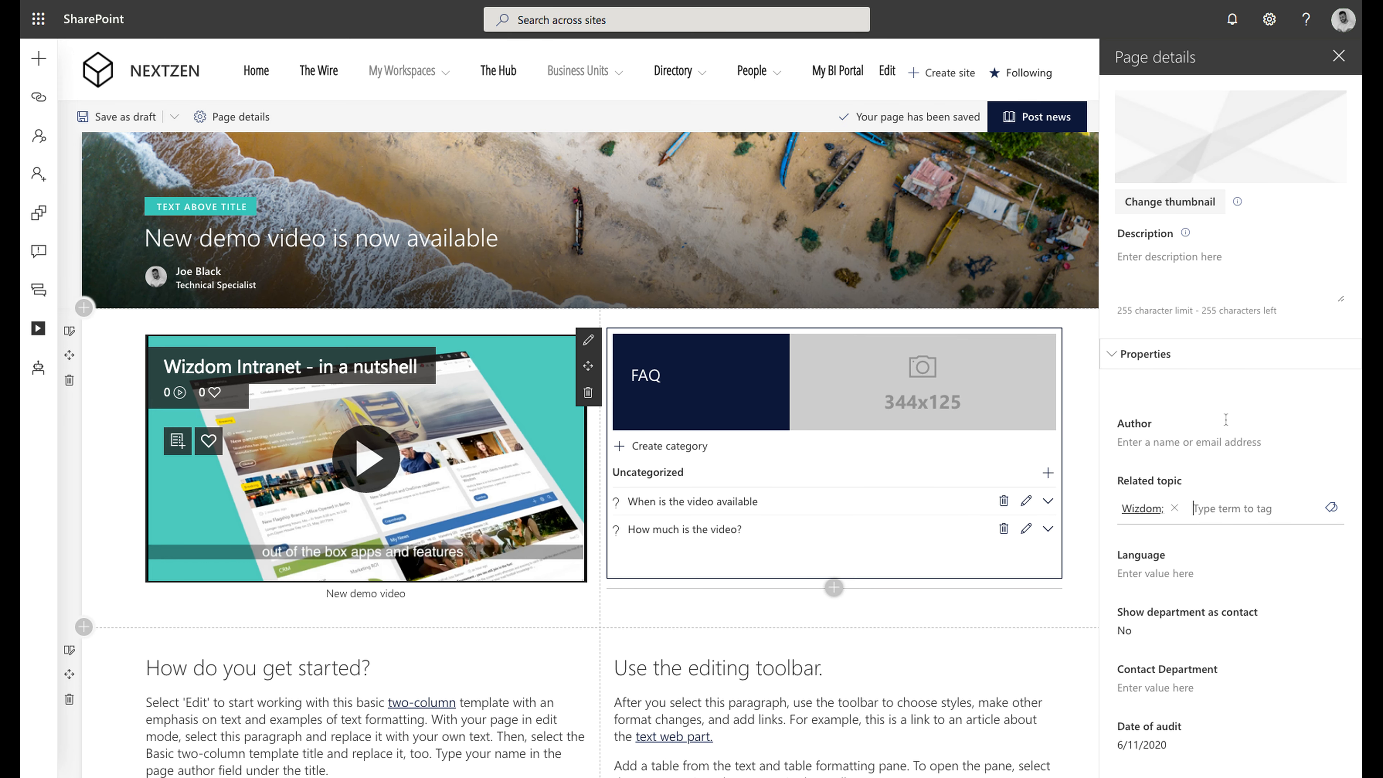
Look over the remaining page properties and publish the page as a news post
scroll(1229, 417, down, 1)
scroll(1229, 418, down, 1)
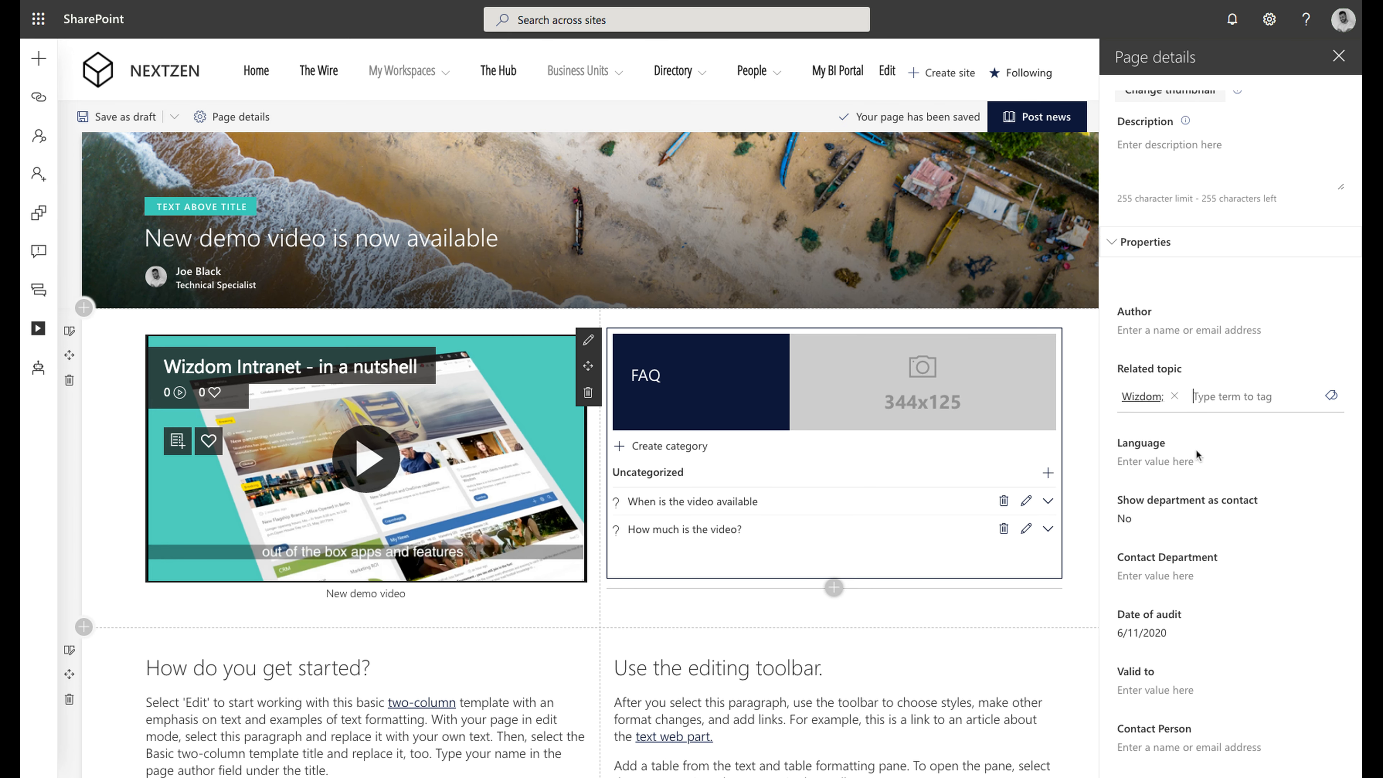
scroll(1180, 465, down, 2)
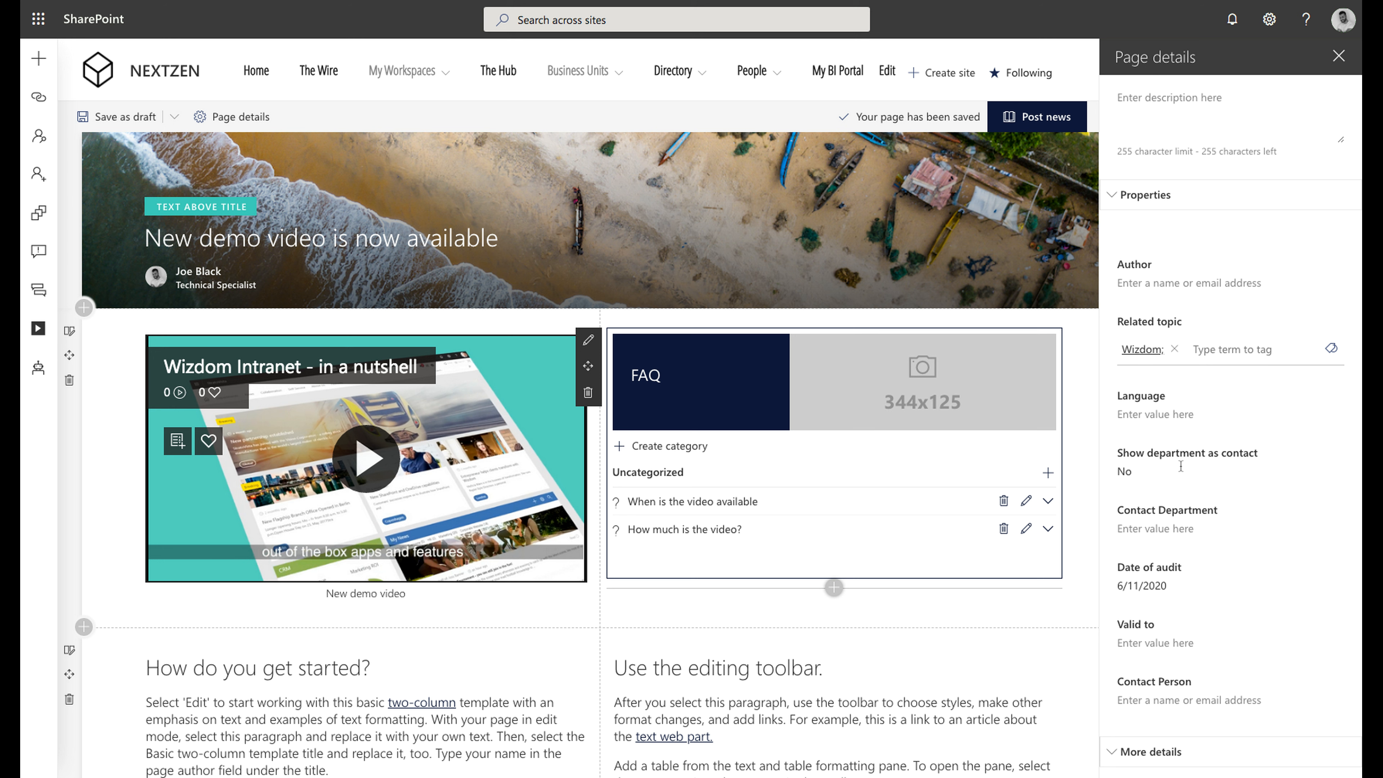
scroll(1189, 450, down, 1)
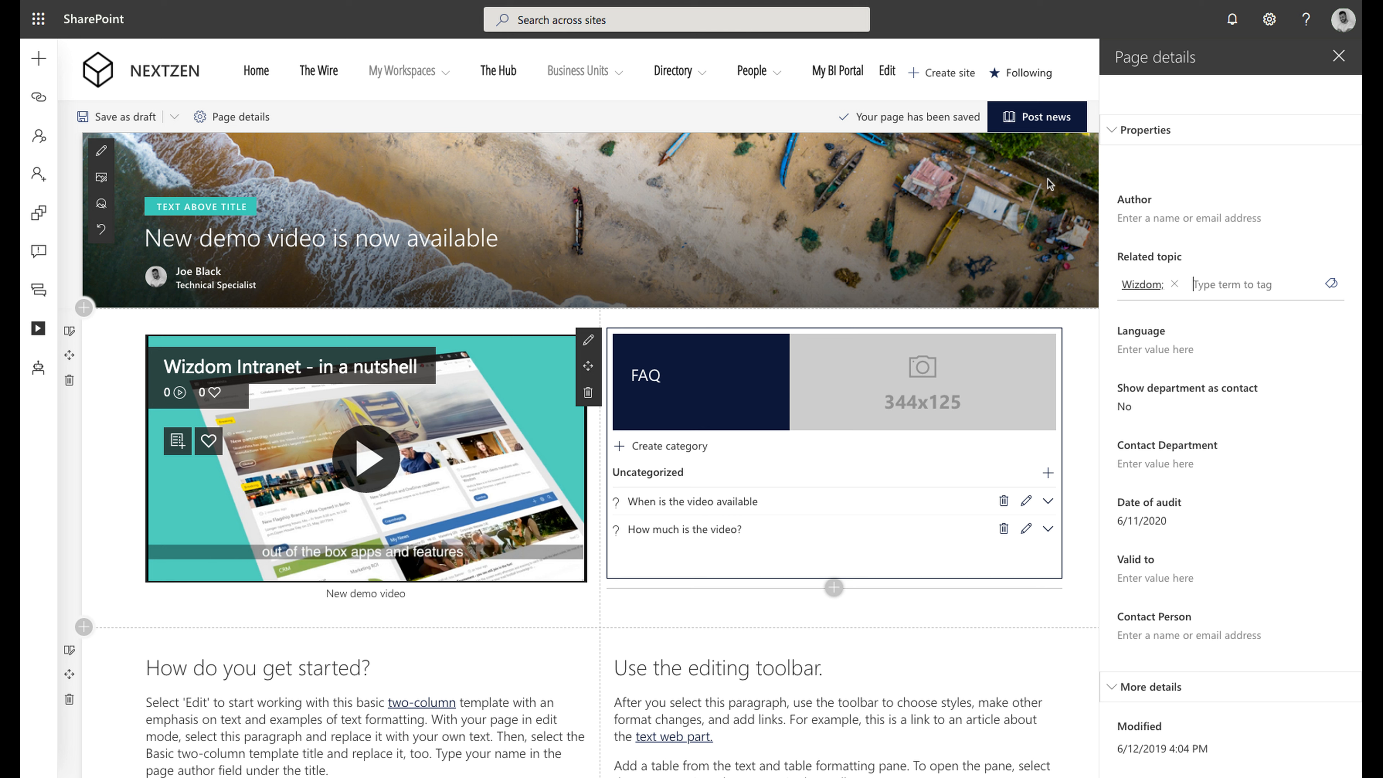
click(1043, 124)
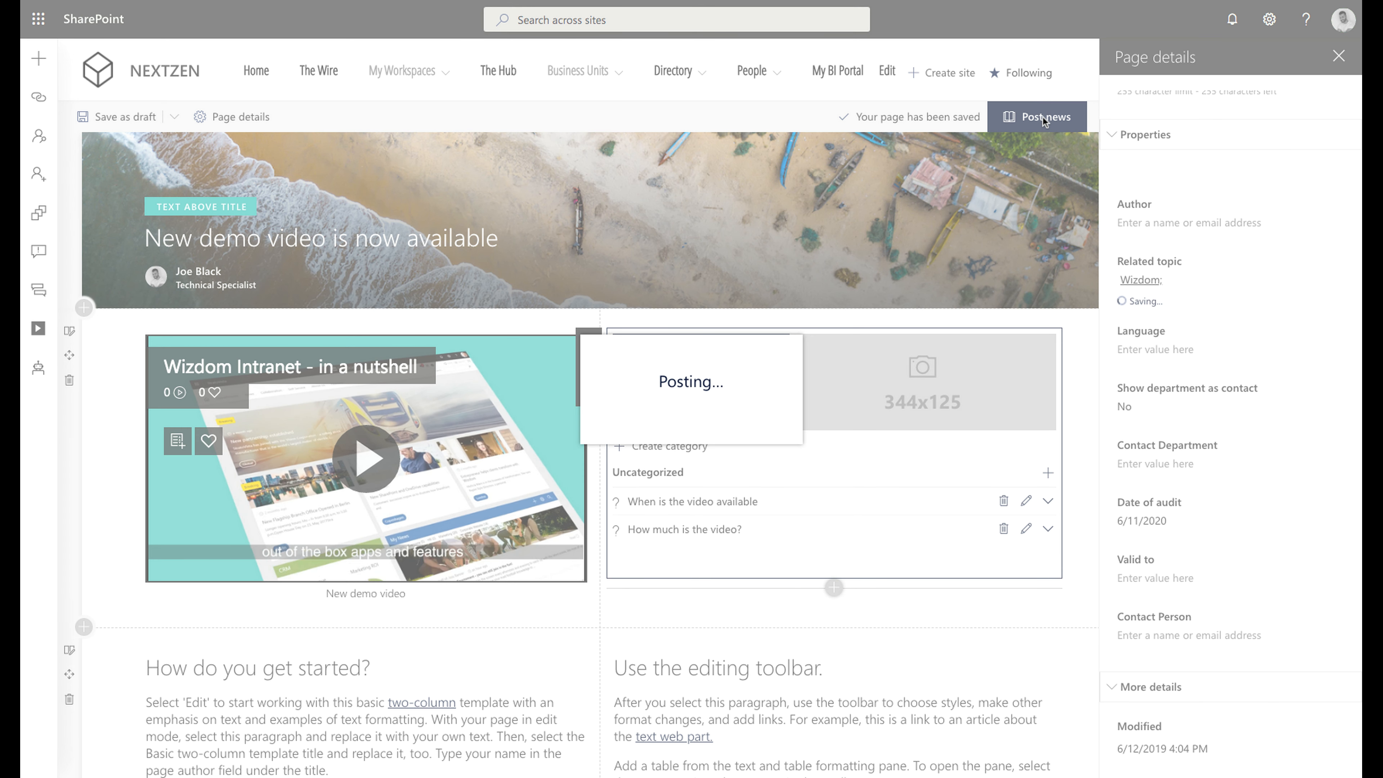